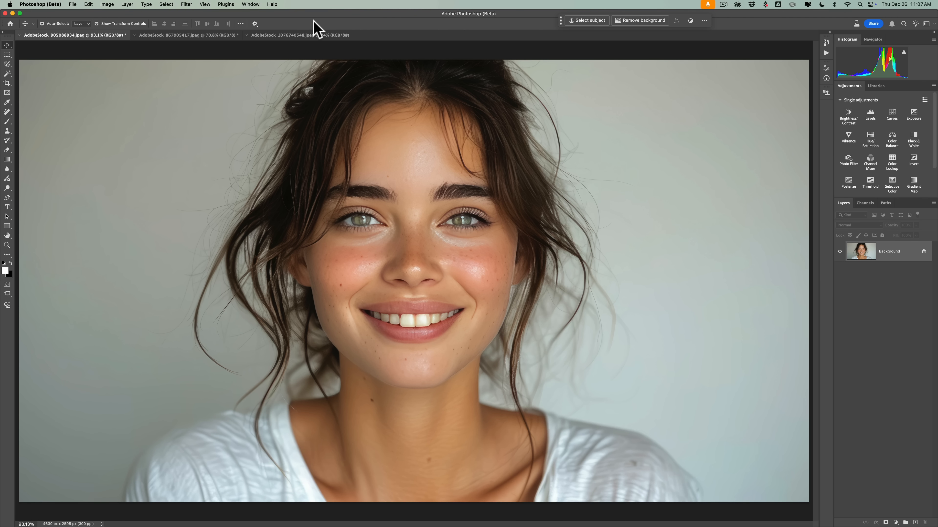
- Use the Object Selection tool's people detection to pick the woman in the portrait and show all her selectable parts
key("w")
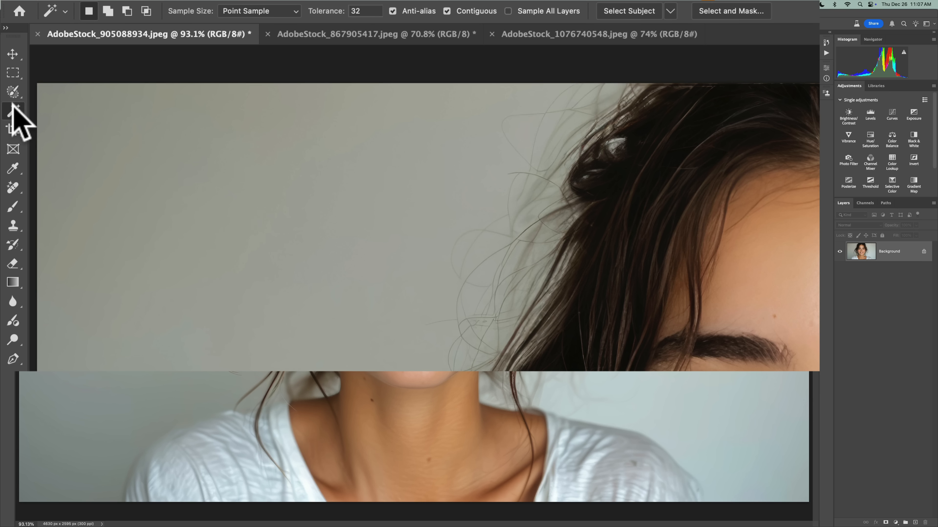
left_click(9, 78)
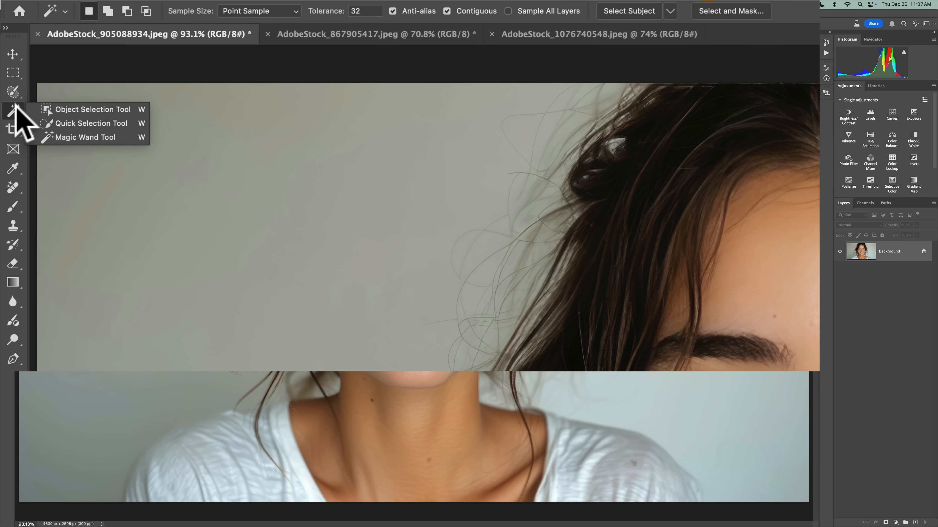
left_click(70, 110)
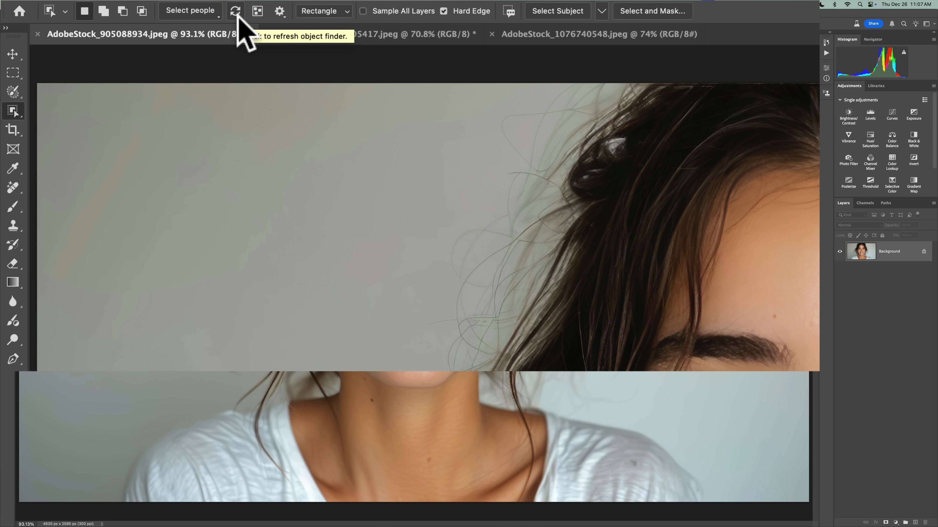
left_click(211, 14)
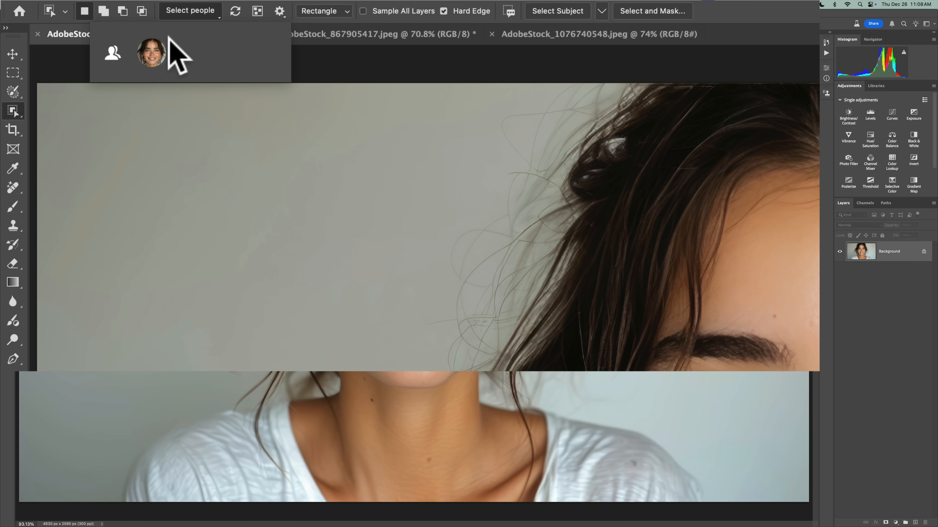
left_click(155, 55)
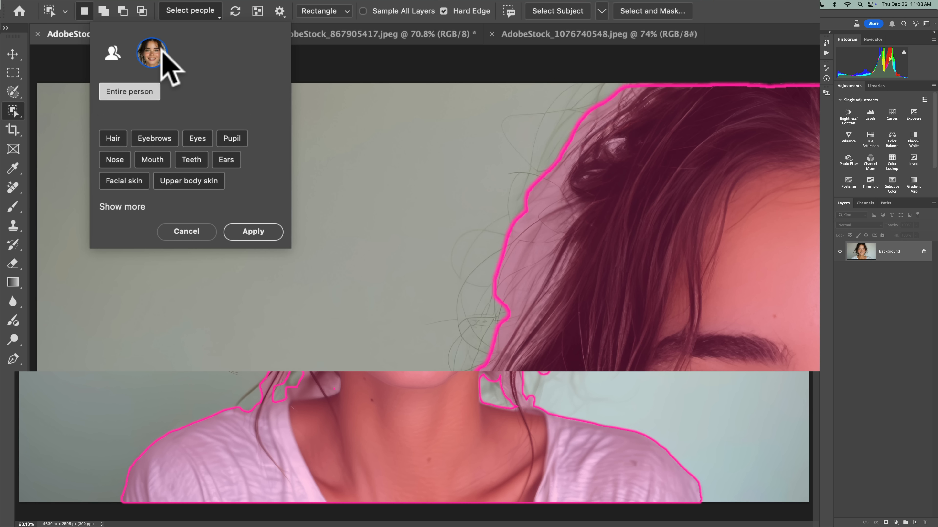
left_click(125, 209)
left_click(127, 206)
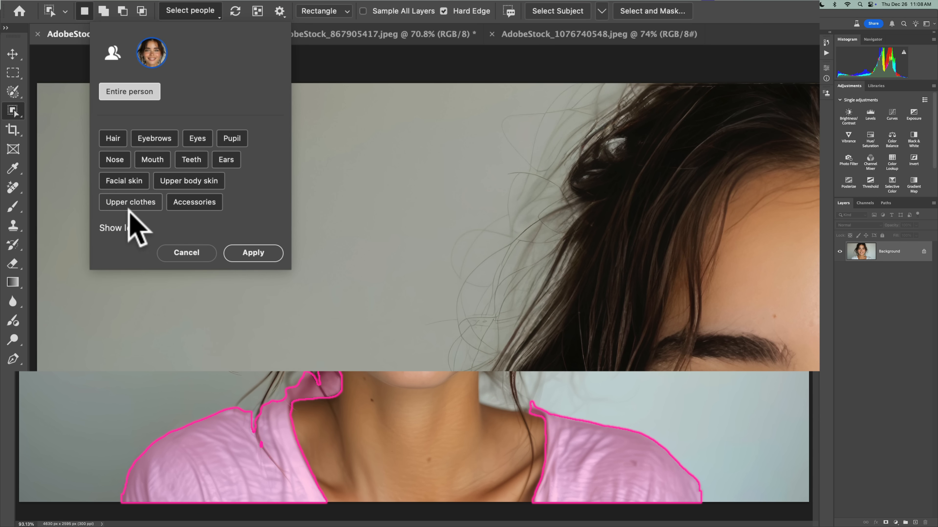
left_click(199, 205)
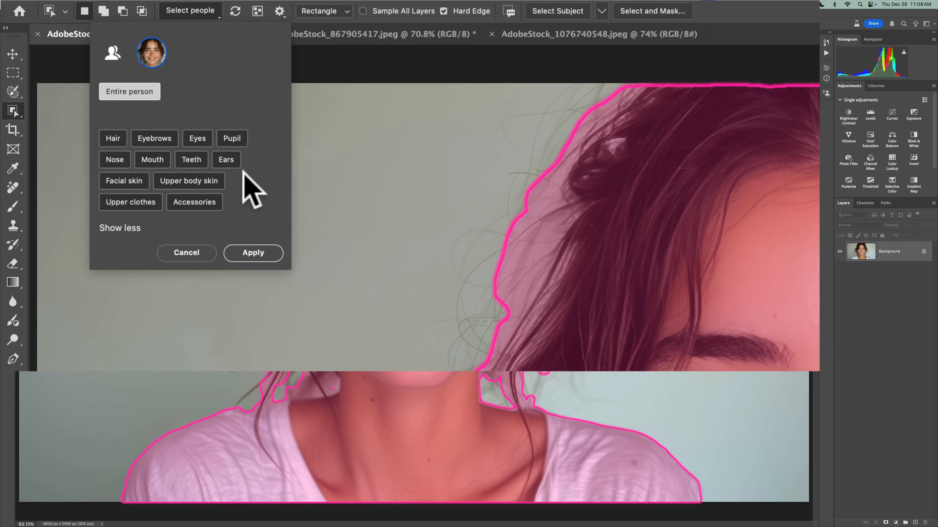
- Choose only the teeth from the woman's detected parts and apply that as the selection
left_click(191, 154)
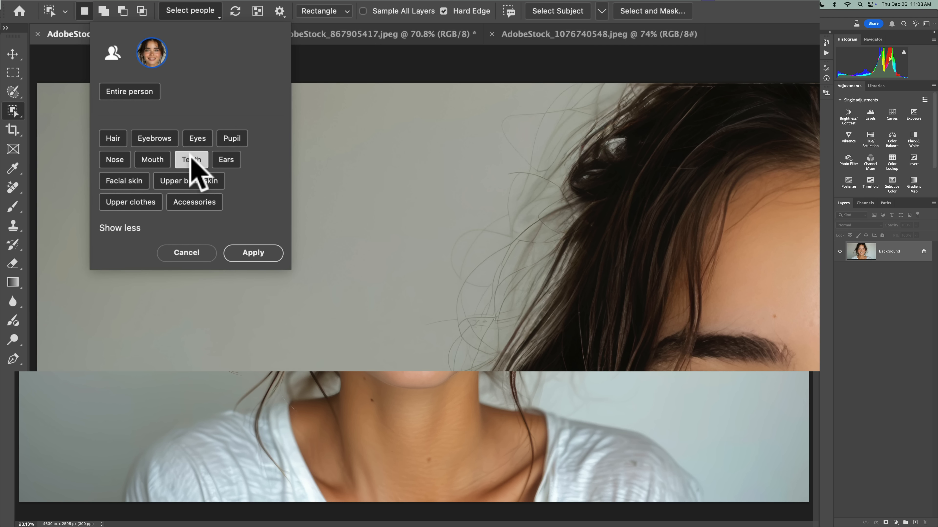
left_click(168, 139)
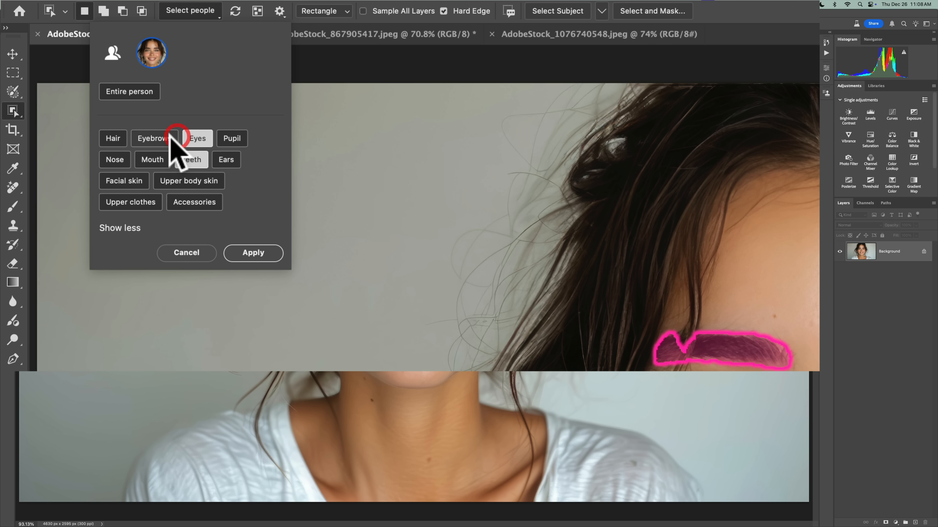
left_click(167, 139)
left_click(199, 138)
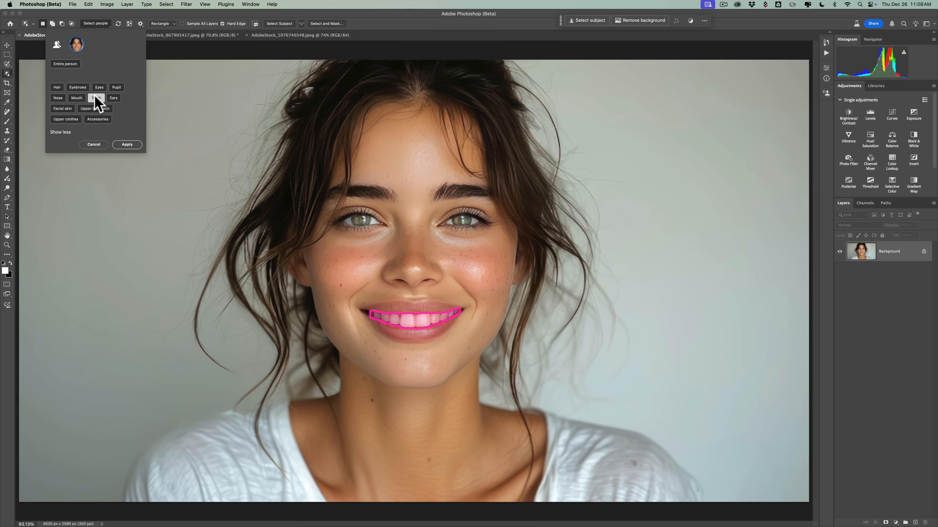
left_click(127, 145)
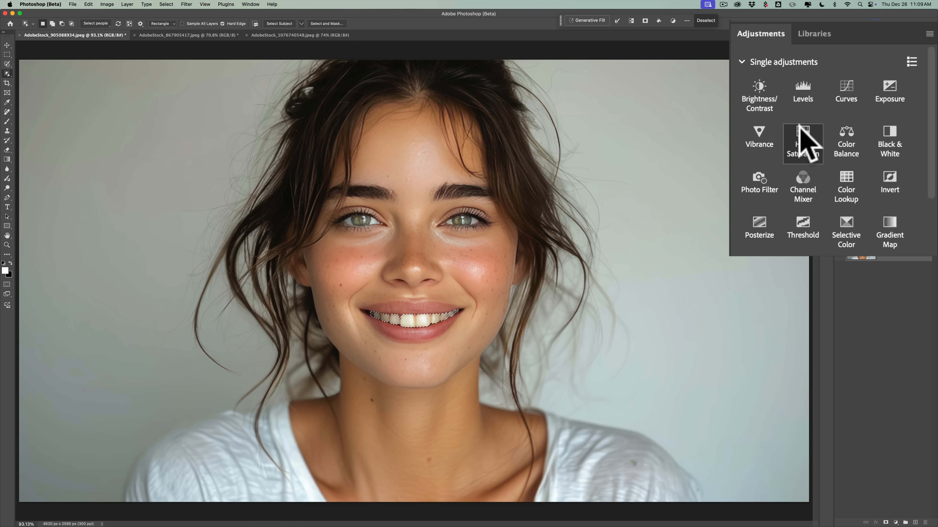
- Add a Hue/Saturation adjustment to the selected teeth with Saturation about -33 and Lightness about +11 to whiten them
left_click(802, 134)
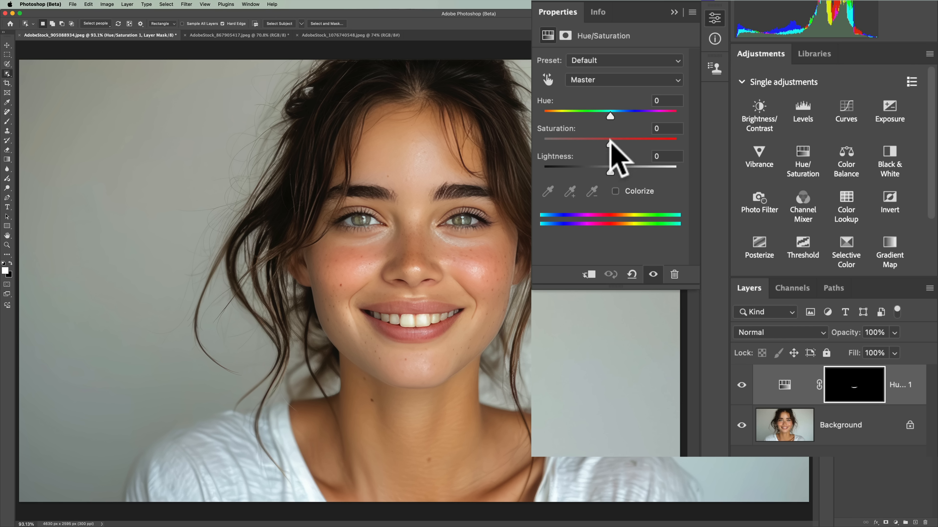
left_click_drag(609, 140, 616, 169)
mouse_move(609, 114)
left_mouse_down()
mouse_move(655, 114)
mouse_move(553, 113)
mouse_move(661, 118)
mouse_move(565, 114)
mouse_move(637, 116)
mouse_move(623, 116)
left_mouse_up()
key("super+z")
left_click(762, 132)
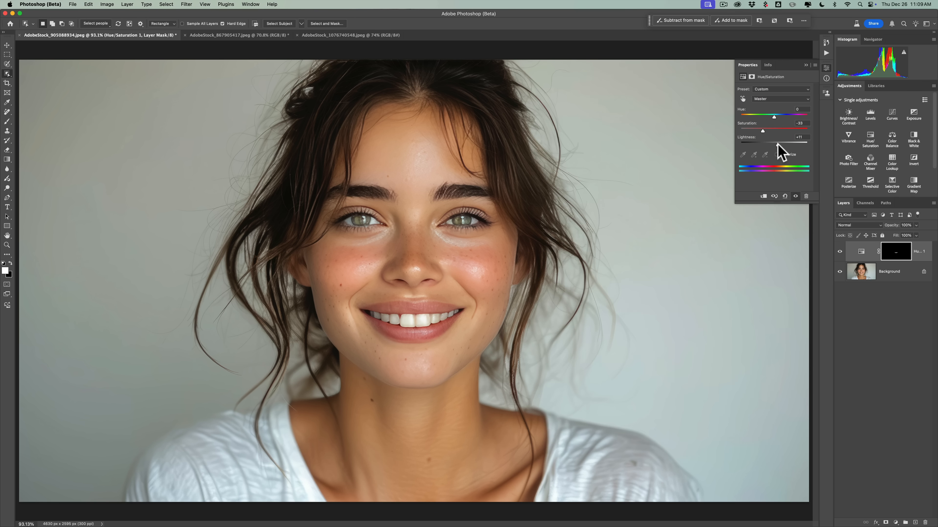
left_click_drag(776, 143, 778, 144)
left_click(806, 65)
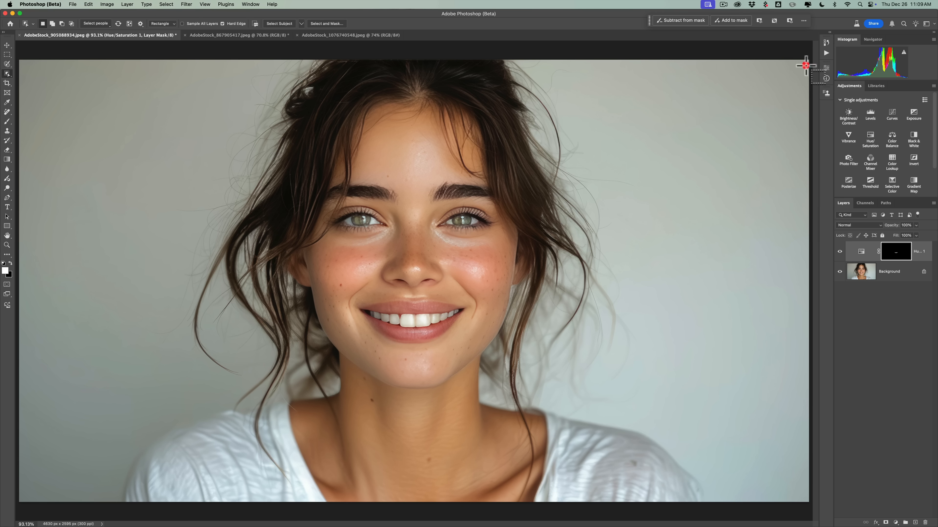
- In AdobeStock_867905417.jpeg, use people detection to select only the blonde woman's hair
left_click(231, 37)
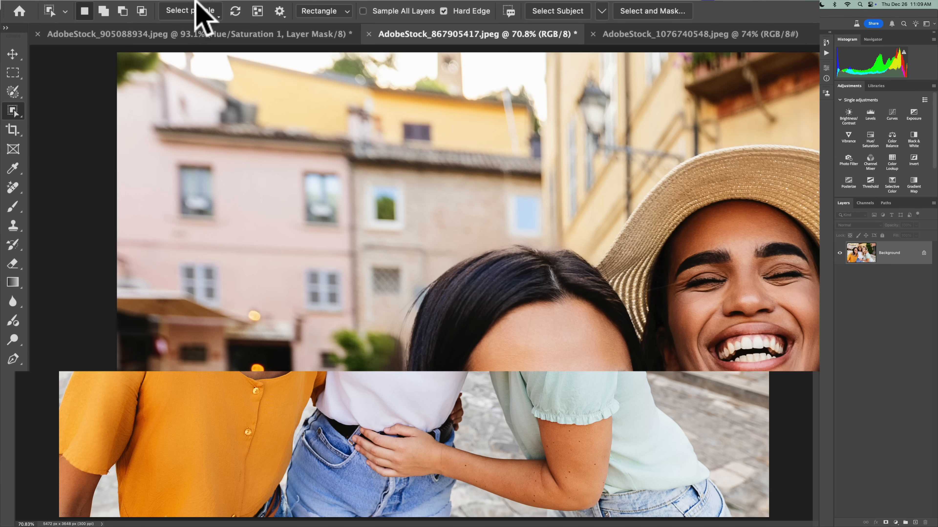
left_click(200, 10)
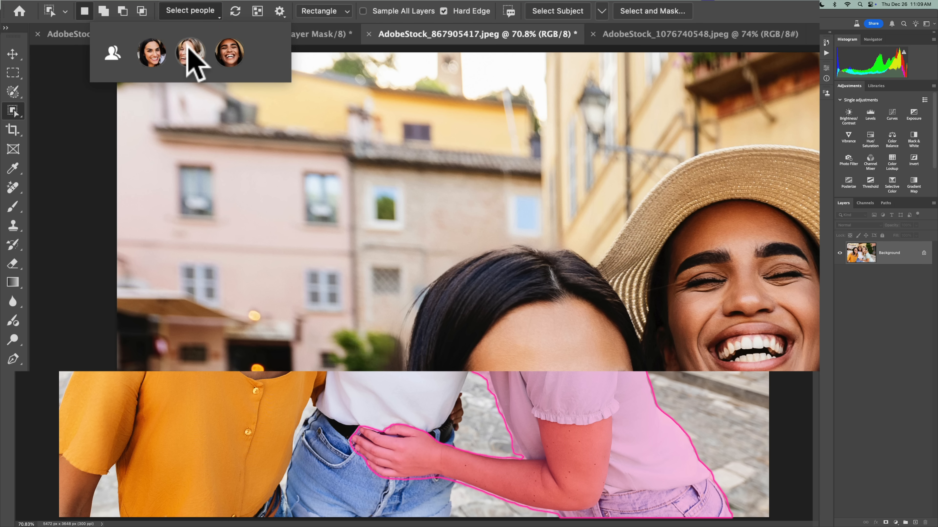
left_click(189, 53)
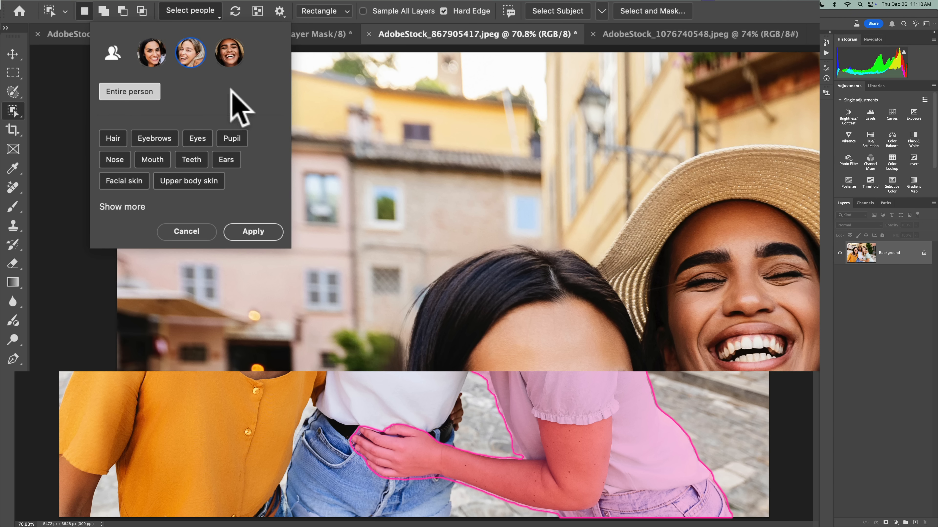
left_click(114, 140)
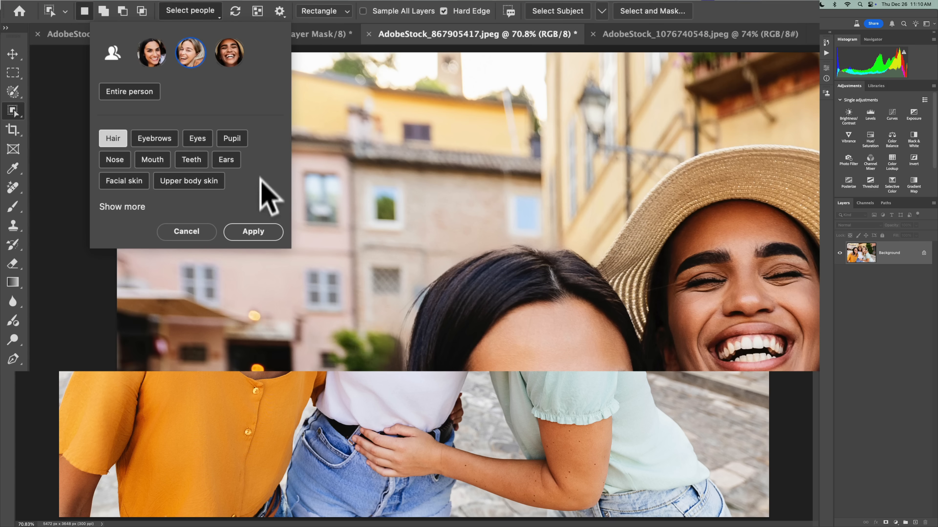
left_click(254, 231)
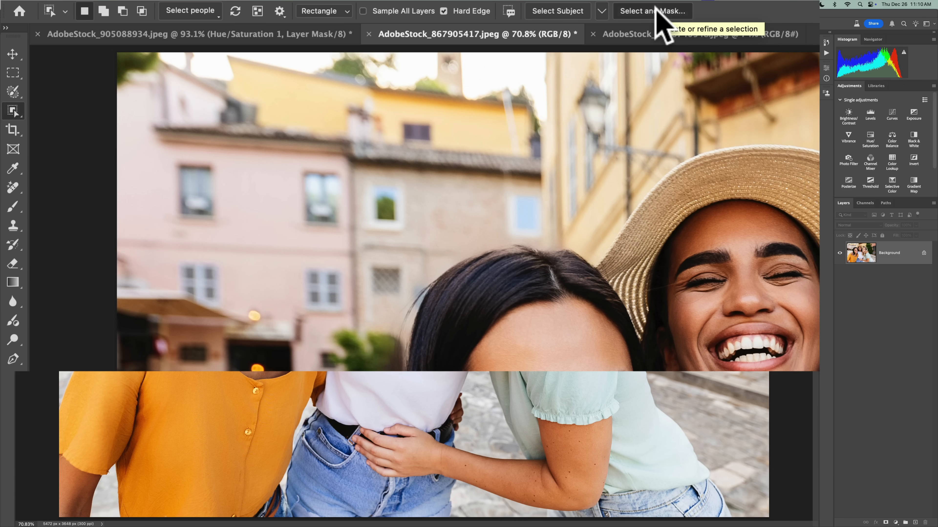
- Open the hair selection in Select and Mask and activate the Refine Edge Brush in add mode
left_click(658, 11)
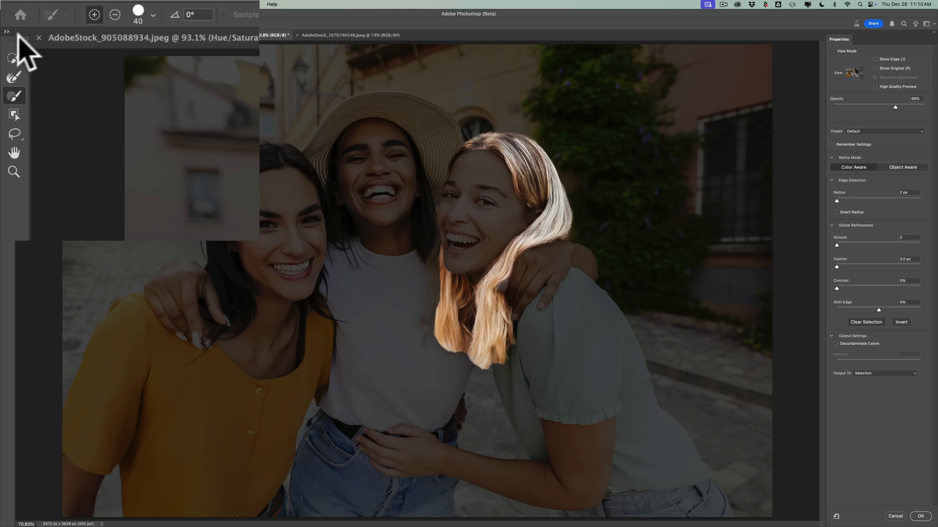
left_click(11, 54)
left_click(12, 72)
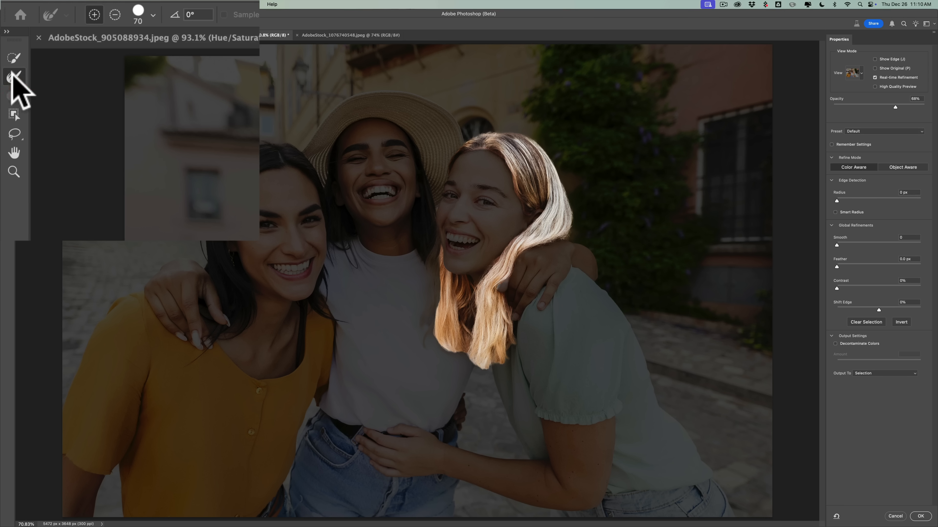
left_click(13, 94)
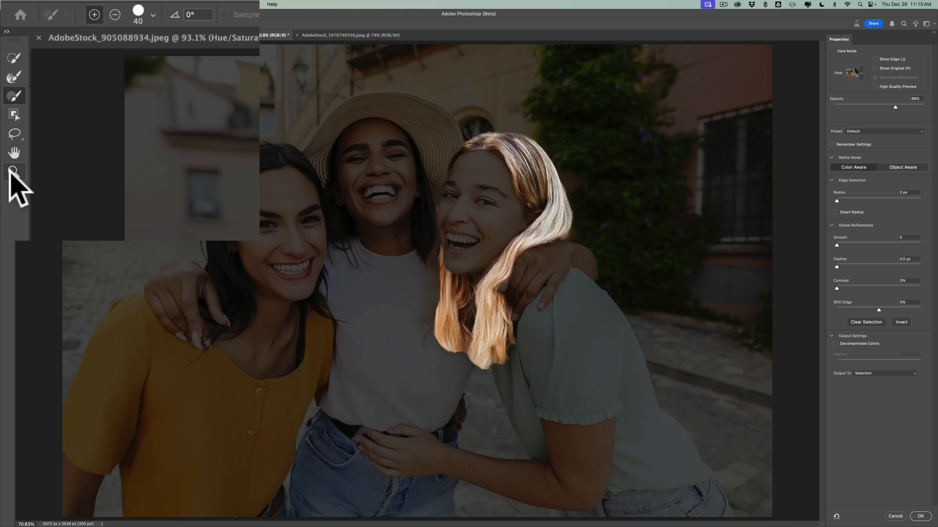
left_click(14, 75)
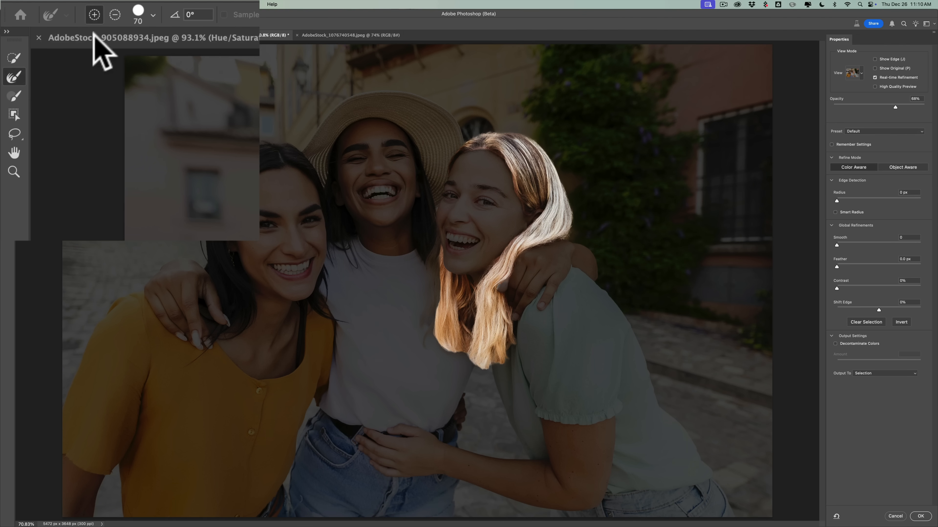
left_click(153, 14)
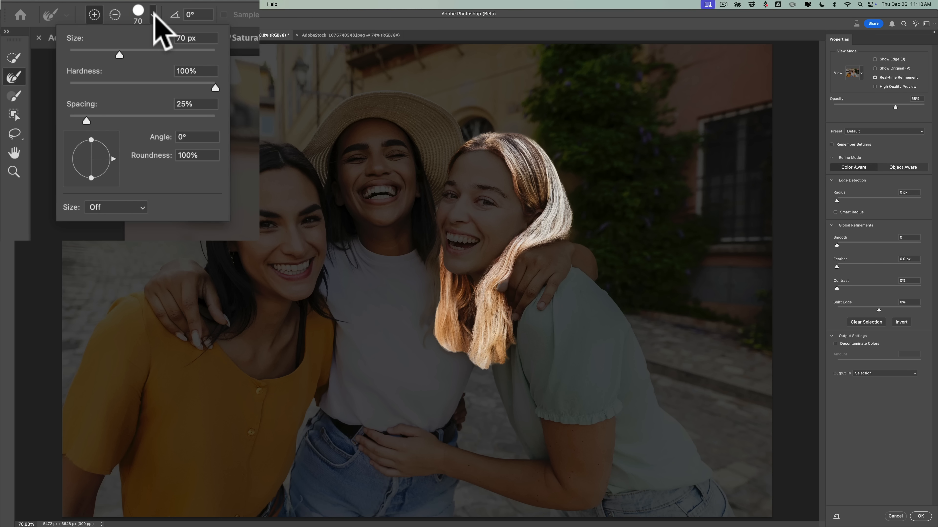
left_click(153, 15)
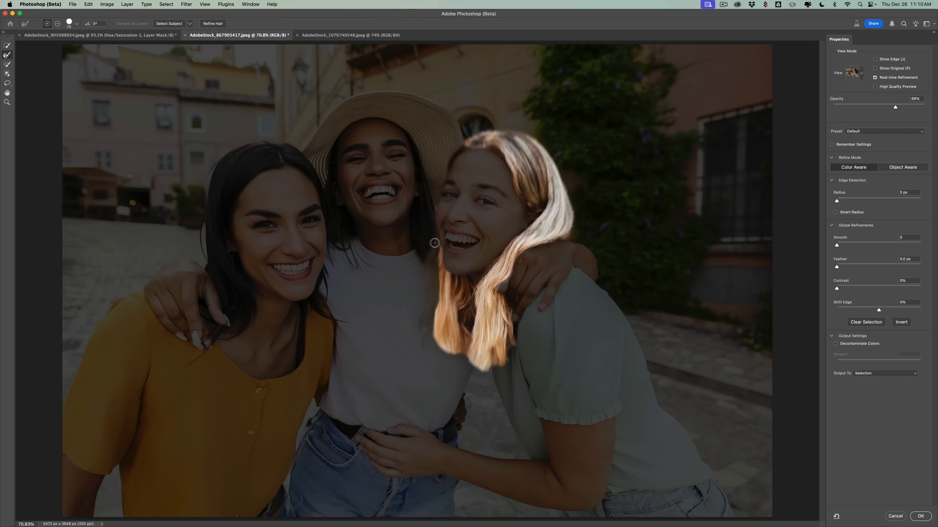
- Brush along the loose strands at the hair's edge beside the white shirt, using a slightly smaller Refine Edge Brush, to include them
mouse_move(381, 257)
left_mouse_down()
mouse_move(376, 310)
mouse_move(362, 293)
mouse_move(377, 323)
mouse_move(365, 330)
mouse_move(362, 391)
mouse_move(368, 365)
mouse_move(372, 401)
mouse_move(374, 360)
mouse_move(373, 396)
mouse_move(354, 423)
mouse_move(366, 416)
mouse_move(368, 438)
left_mouse_up()
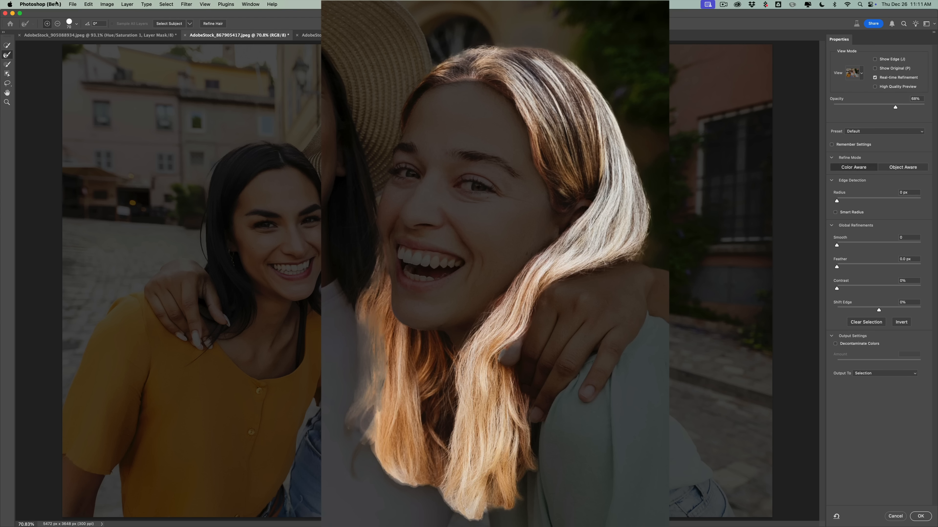
key("bracketleft")
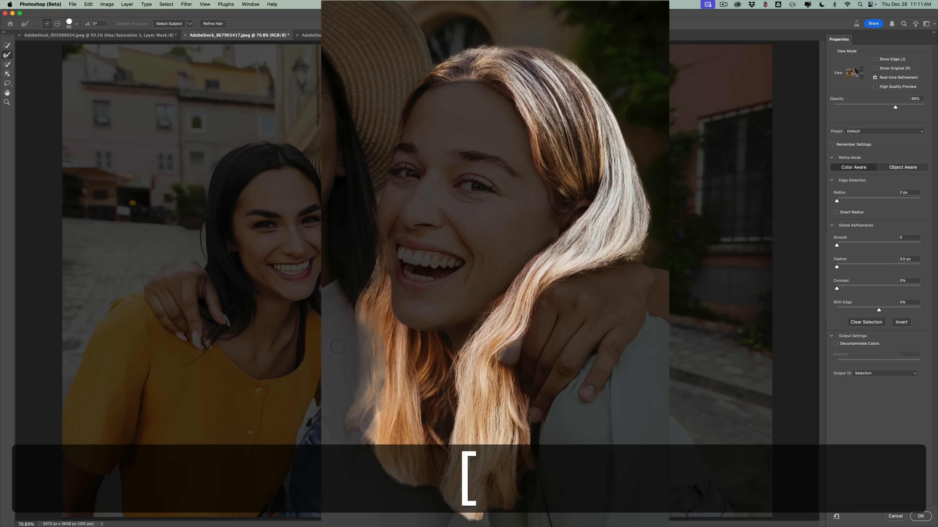
left_click_drag(356, 455, 359, 444)
mouse_move(425, 351)
left_mouse_down()
mouse_move(435, 335)
mouse_move(420, 325)
mouse_move(425, 333)
left_mouse_up()
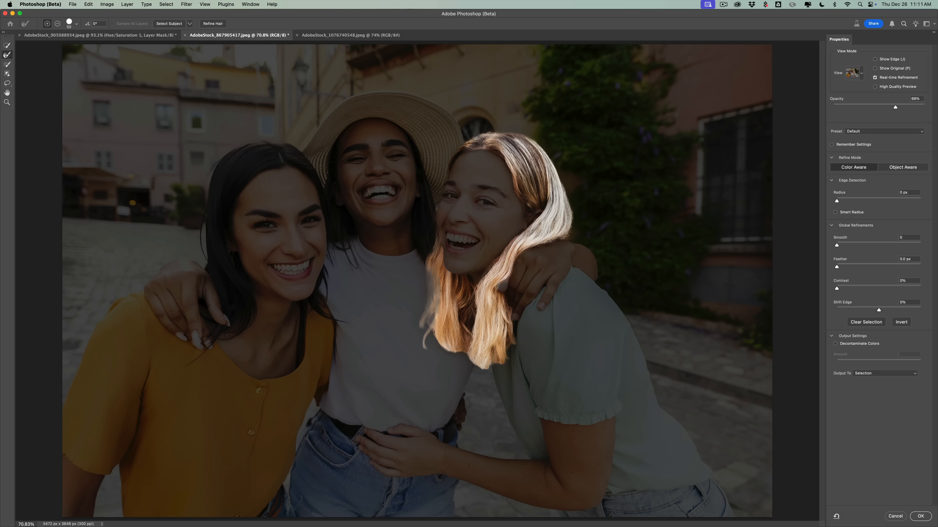
- Subtract stray areas inside the hair selection with the Brush tool and accept the refined selection
left_click(7, 65)
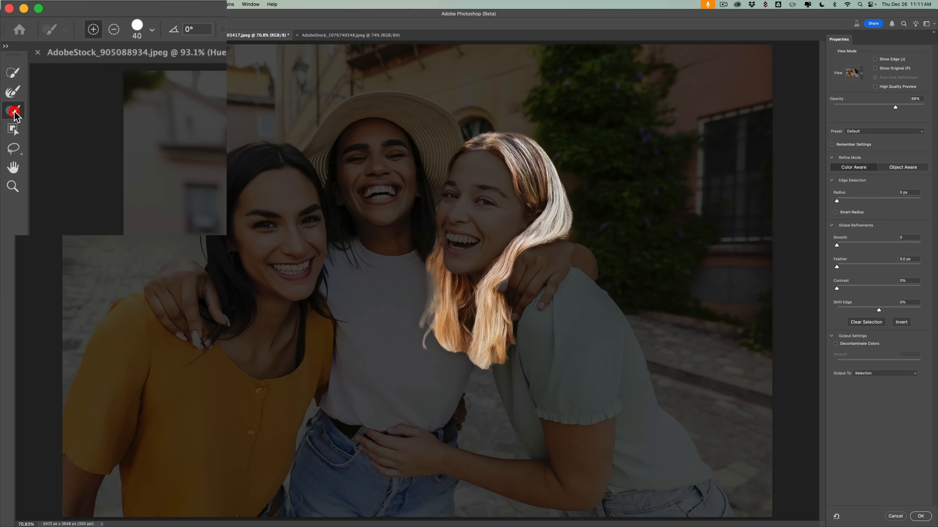
left_click(114, 31)
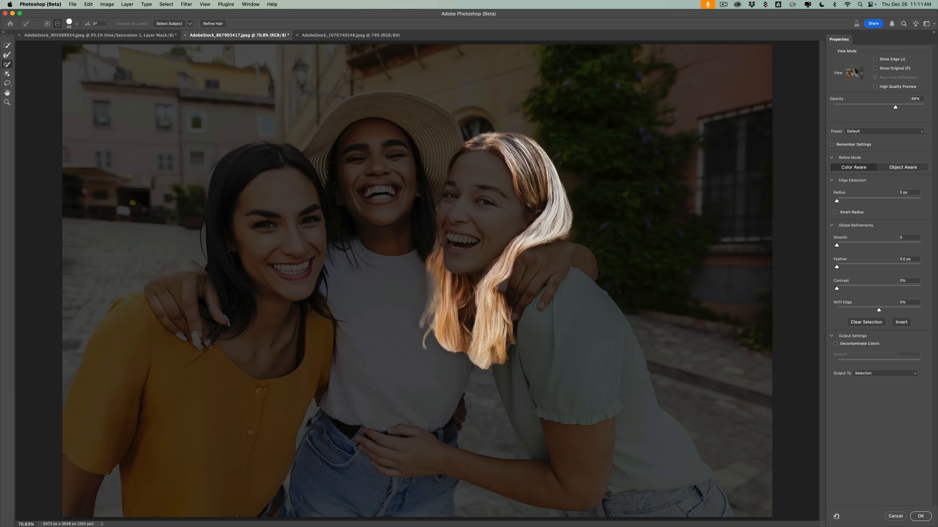
left_click(500, 284)
left_click(491, 301)
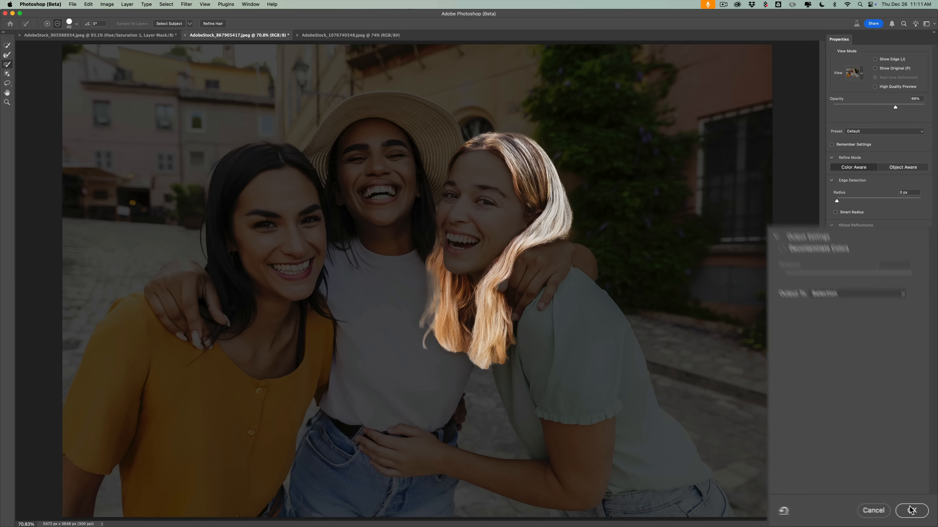
left_click(919, 517)
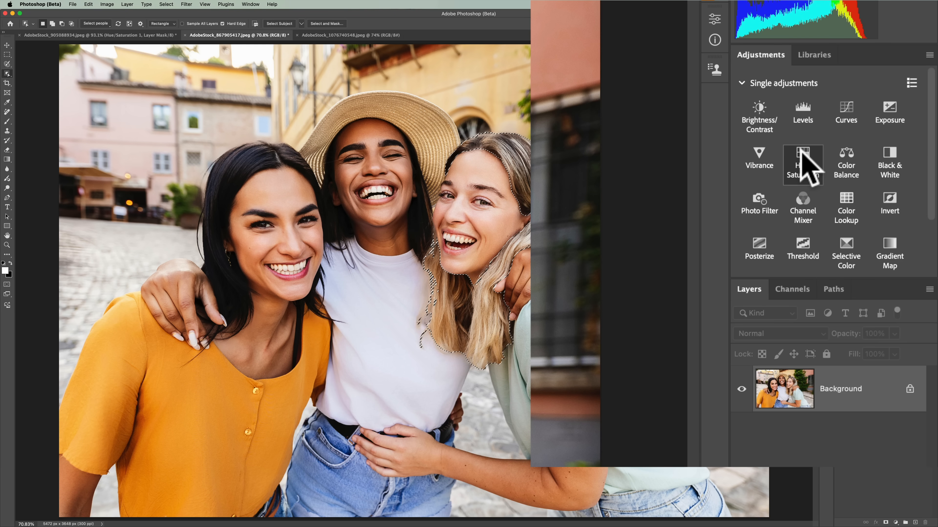
- Add a Hue/Saturation adjustment to the selected hair and lower the Hue to turn it purple
left_click(802, 154)
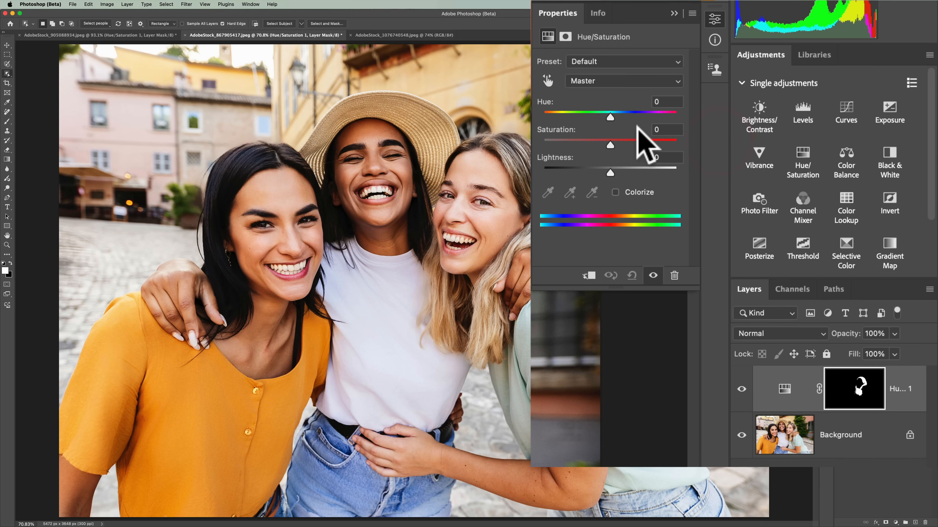
left_click_drag(607, 114, 756, 113)
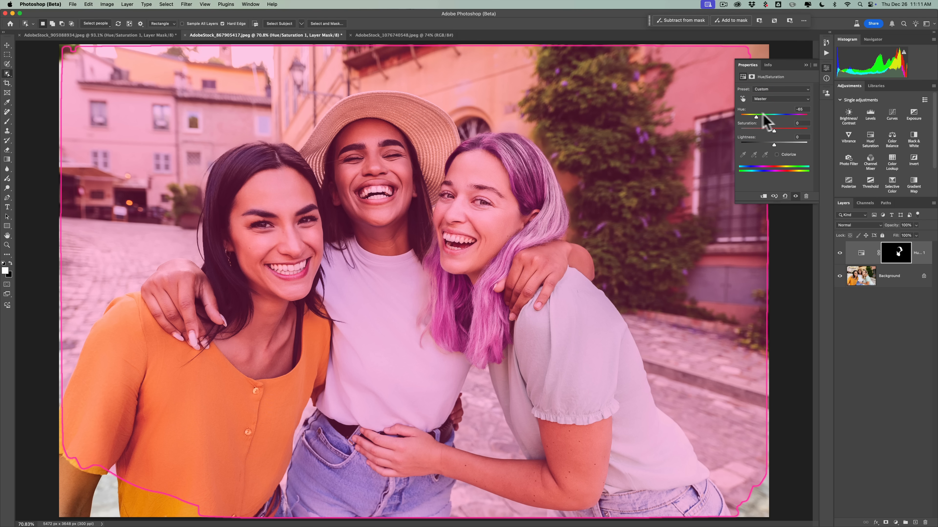
mouse_move(755, 116)
left_mouse_down()
mouse_move(786, 115)
mouse_move(753, 116)
left_mouse_up()
left_click(806, 65)
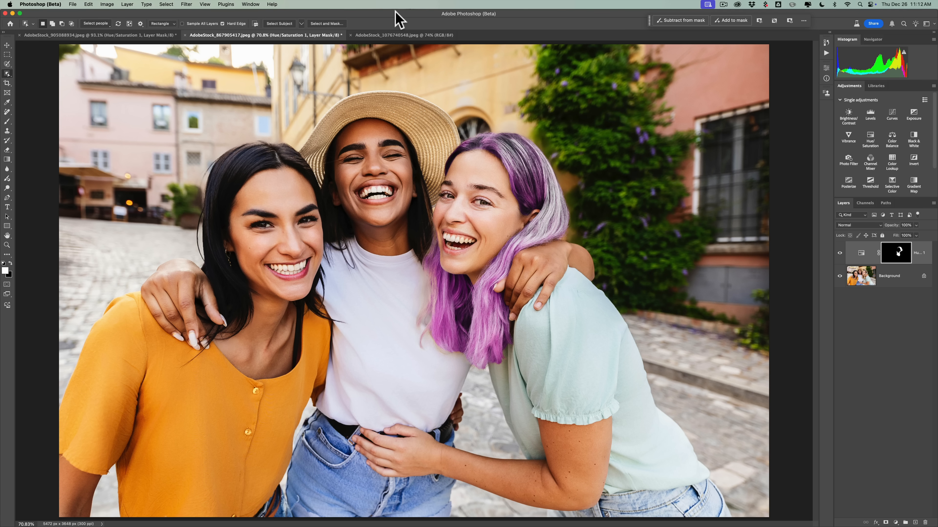
- Switch to the AdobeStock_1076740548.jpeg close-up portrait and look over the available Sharpen filters without applying one
left_click(389, 36)
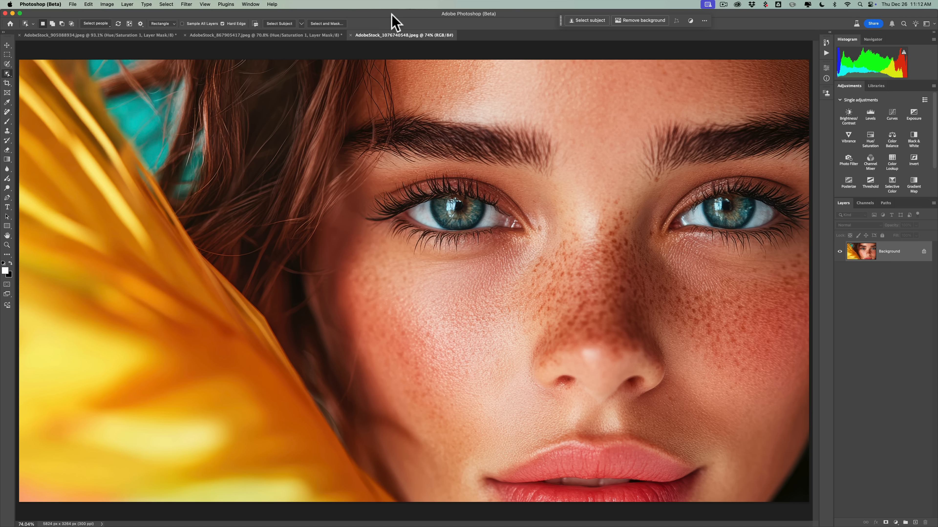
left_click(186, 4)
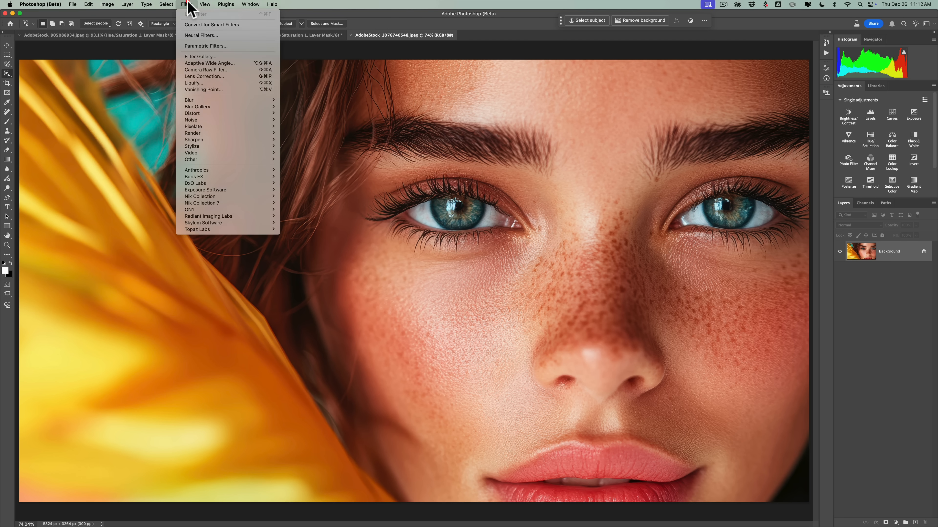
mouse_move(223, 141)
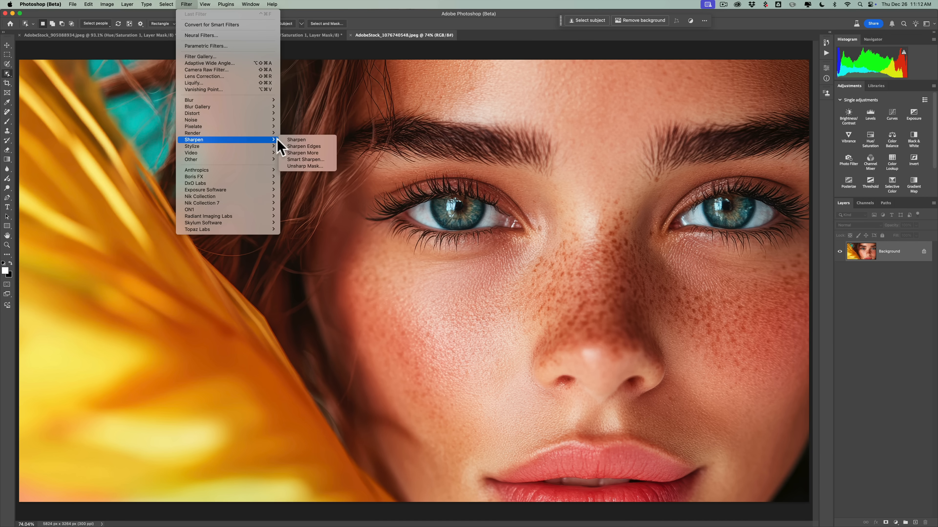
left_click(333, 9)
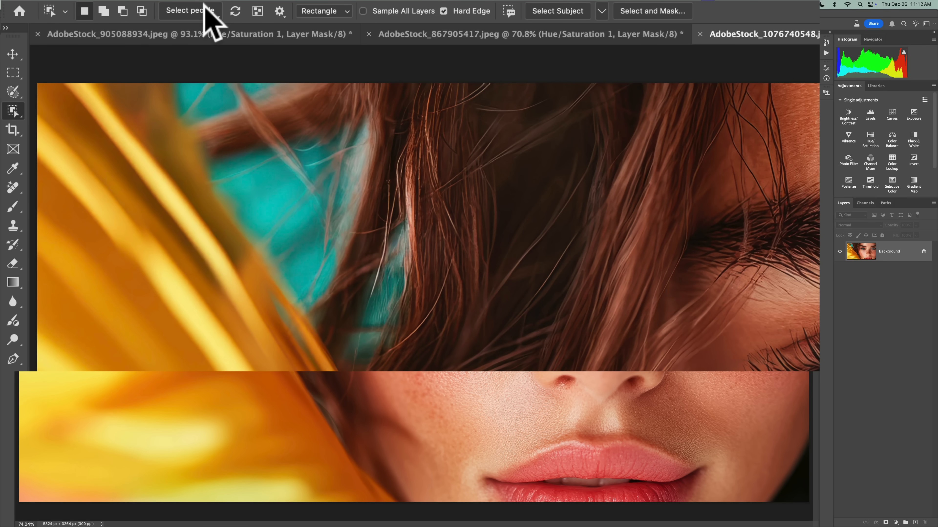
- Detect the person in the portrait with Select People, preview the eyes, and apply a selection of only the pupils
left_click(208, 8)
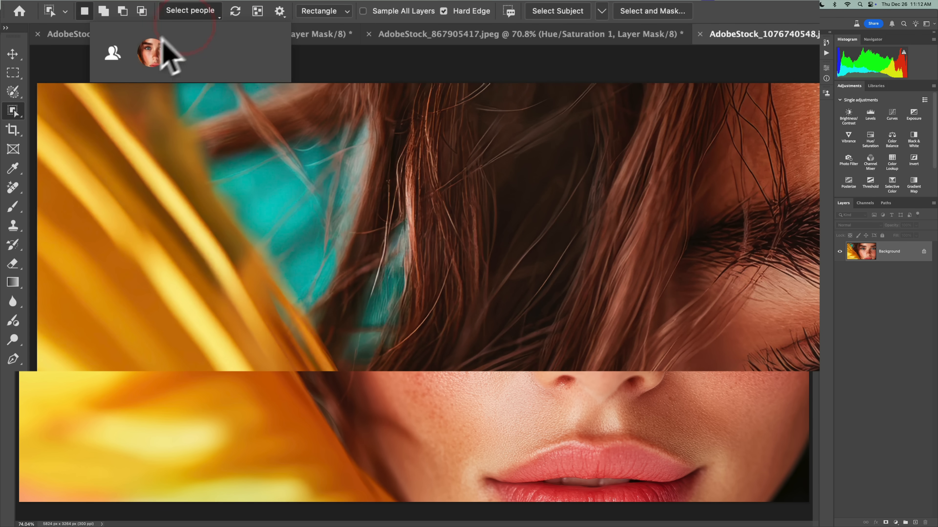
left_click(153, 52)
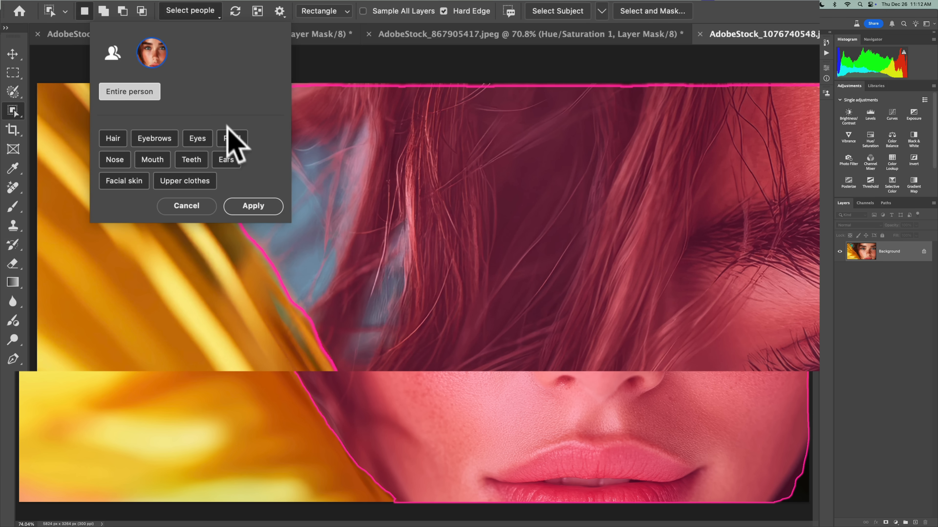
left_click(197, 139)
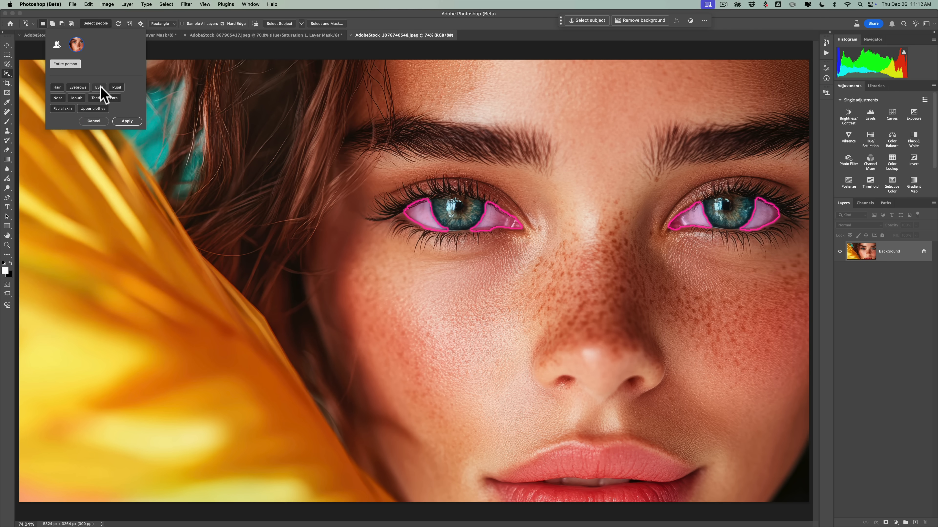
left_click(116, 87)
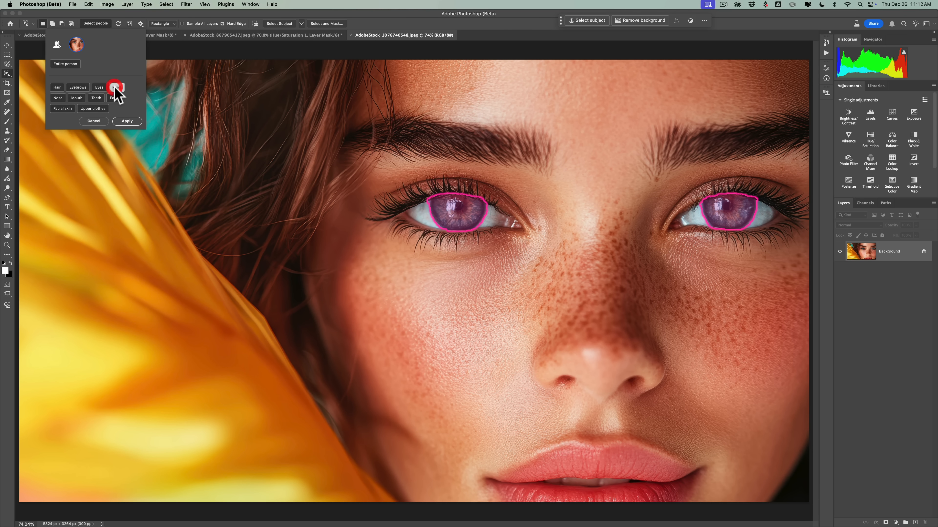
left_click(128, 121)
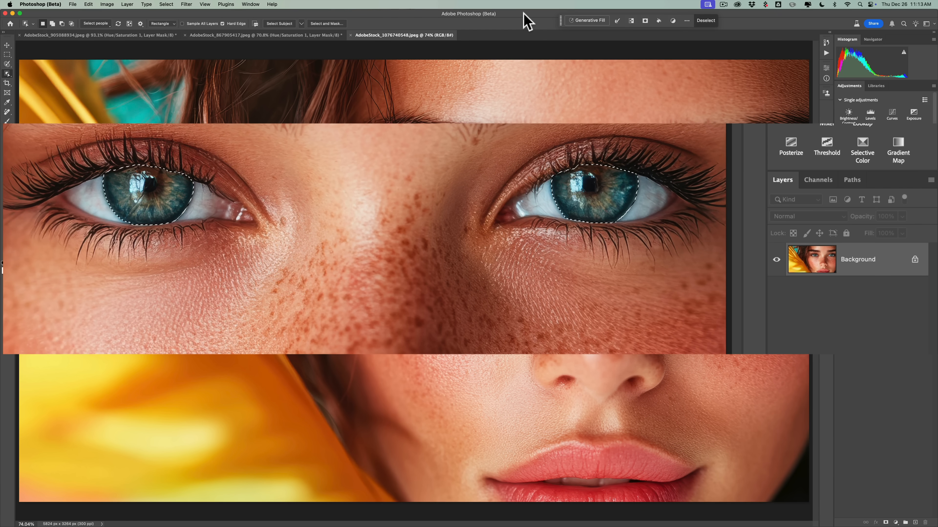
- Copy the selected pupils to a new layer and briefly hide the Background layer to check the isolated pupils
key("super")
key("super+j")
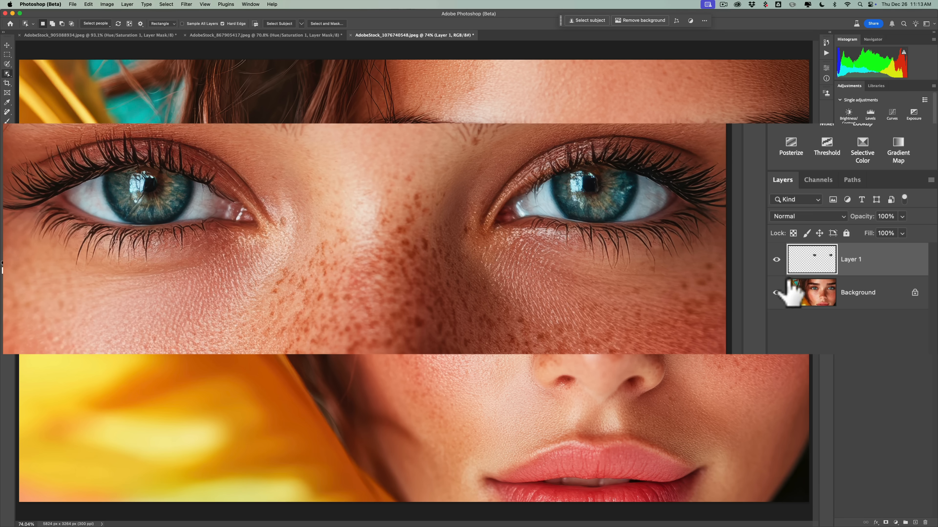
left_click(776, 293)
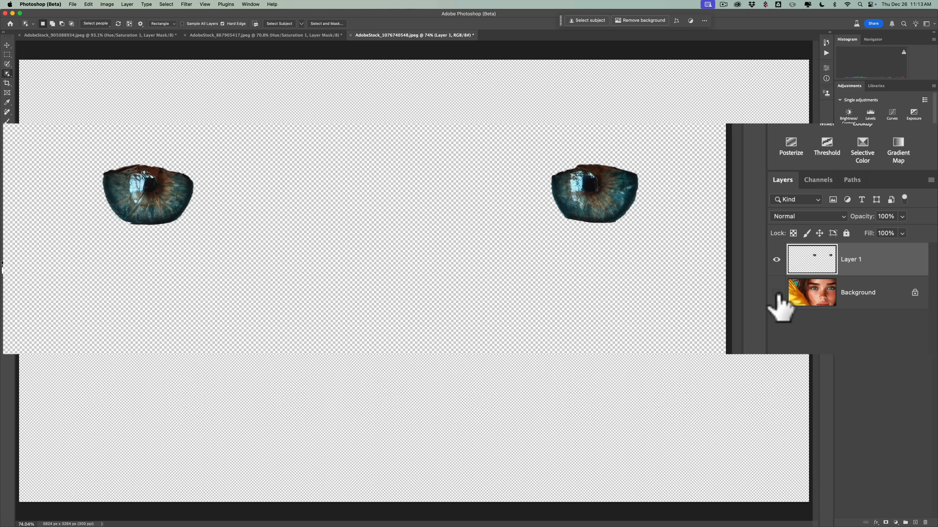
left_click(776, 292)
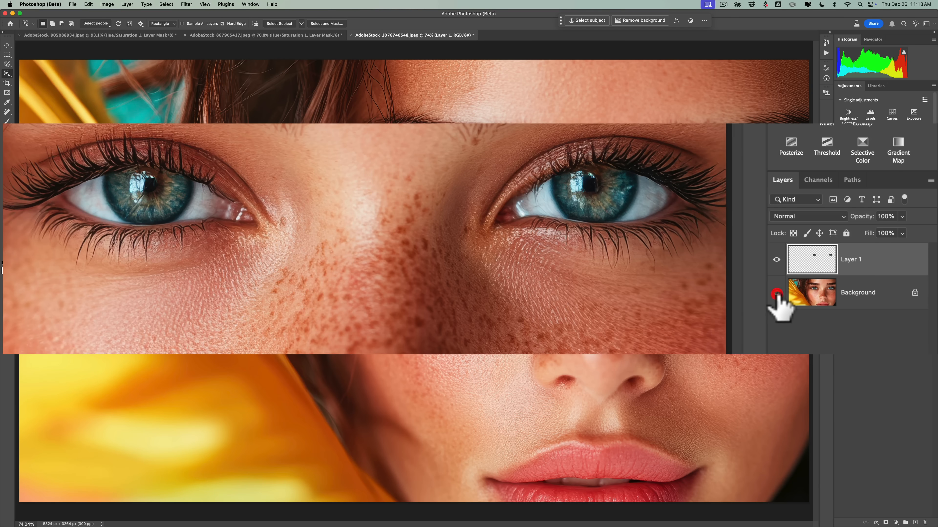
left_click(814, 259)
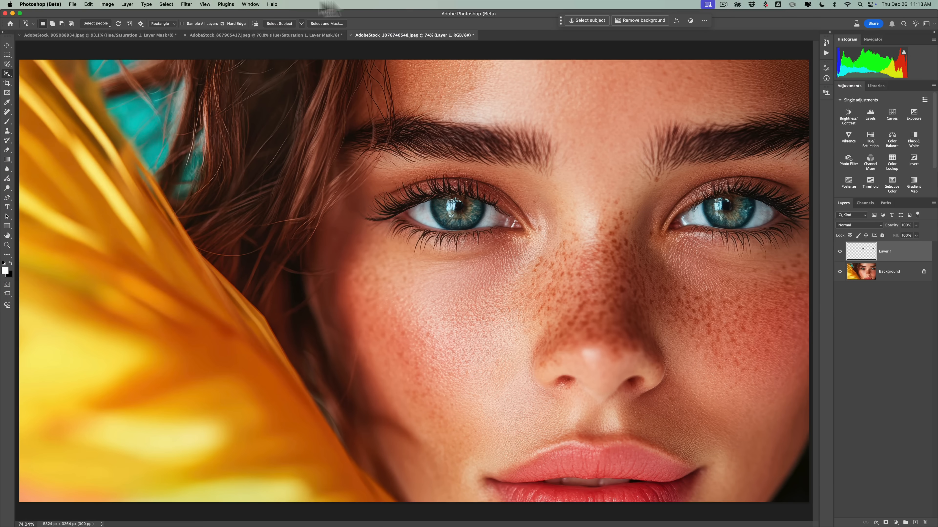
- Sharpen the pupil layer with Unsharp Mask, using Amount 163%, Radius 71.9 pixels and Threshold 58 levels
left_click(186, 4)
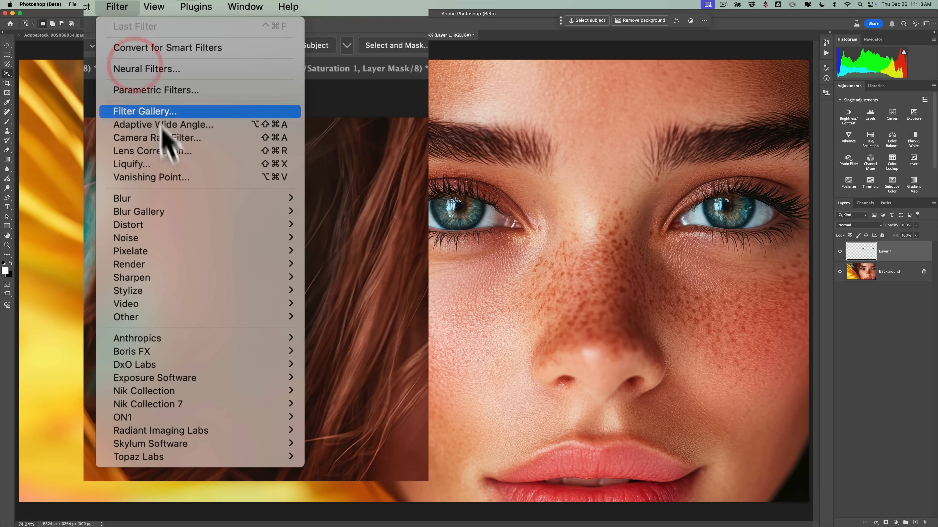
mouse_move(199, 278)
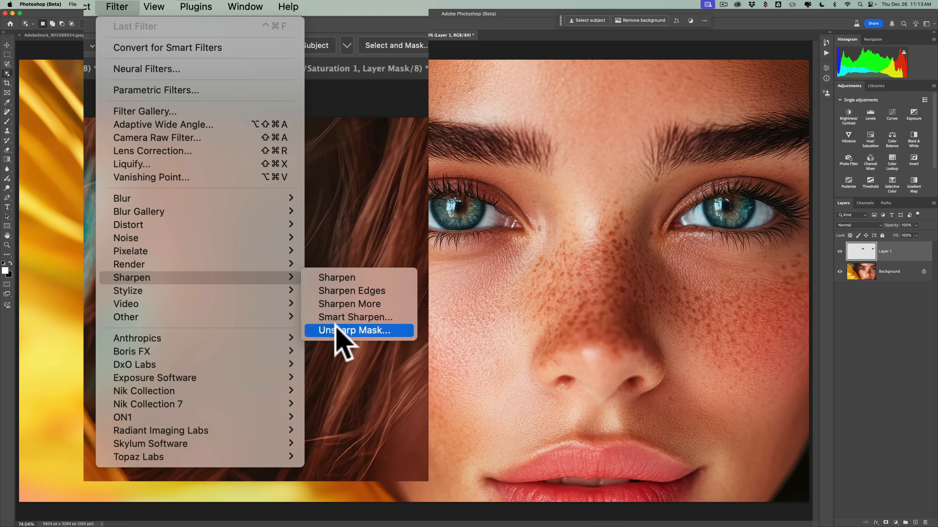
left_click(350, 331)
left_click_drag(652, 77, 209, 79)
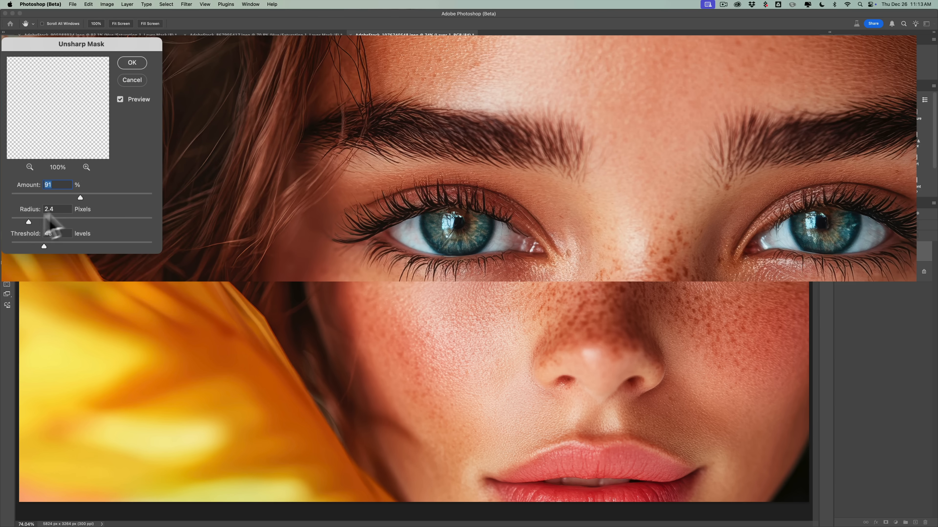
left_click_drag(79, 198, 111, 197)
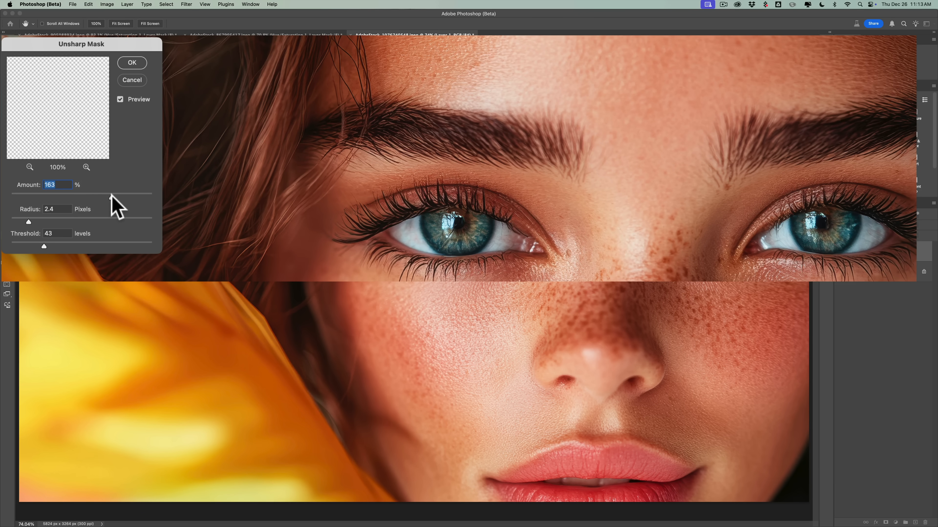
left_click_drag(37, 222, 93, 221)
left_click_drag(44, 246, 55, 245)
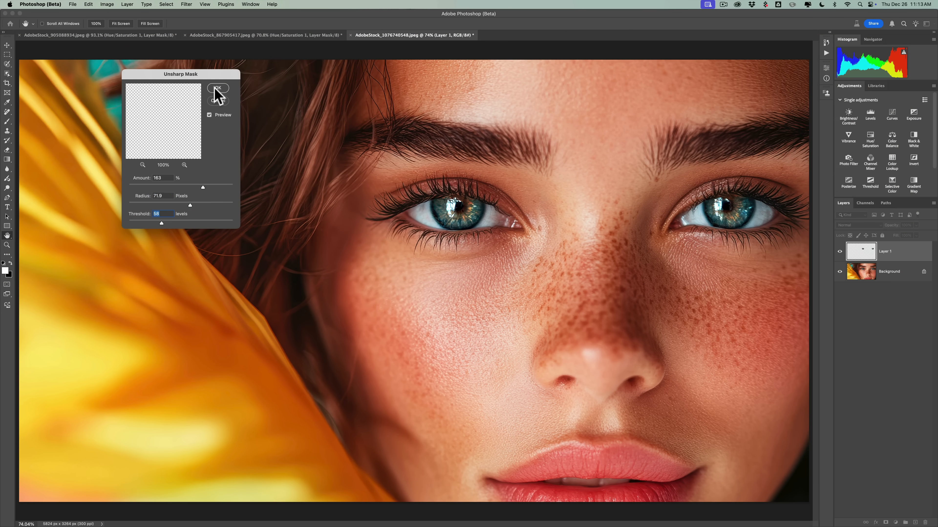
left_click(215, 89)
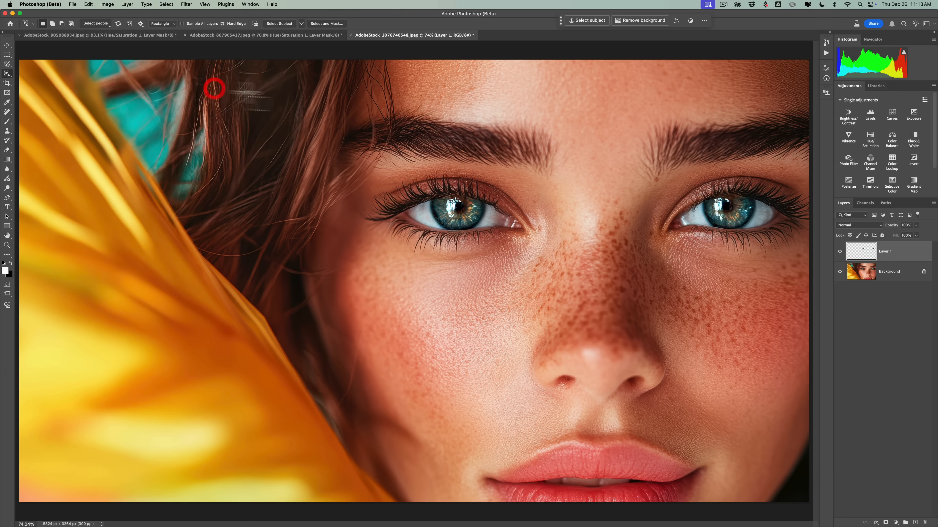
- Toggle the sharpened pupil layer's visibility to compare the eyes before and after sharpening, leaving the layer visible
left_click(839, 252)
left_click(840, 252)
left_click(840, 252)
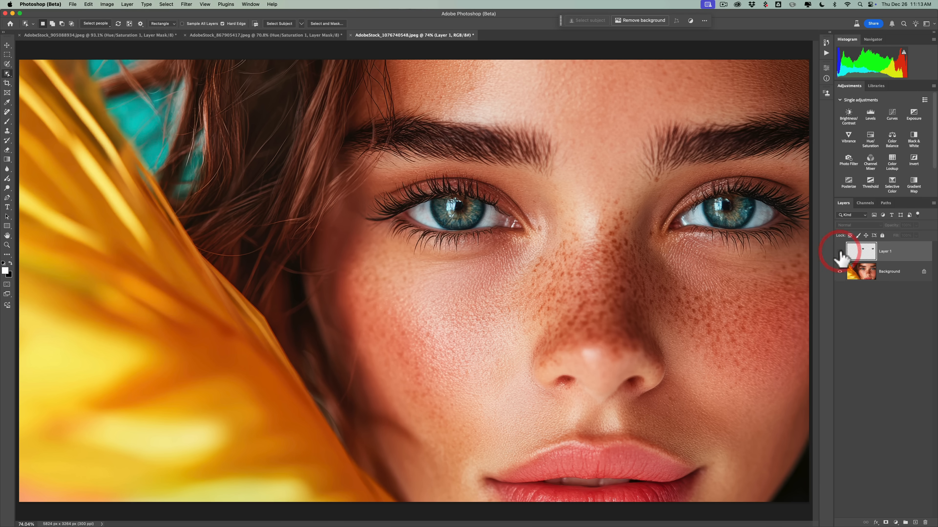
left_click(840, 252)
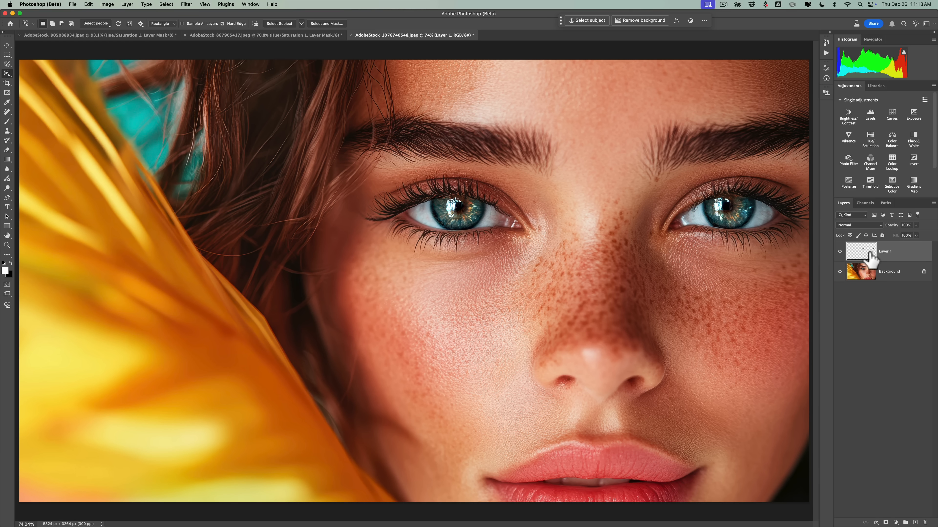
- Merge the sharpened pupil layer into the Background and duplicate the merged image onto a new layer
key("super+e")
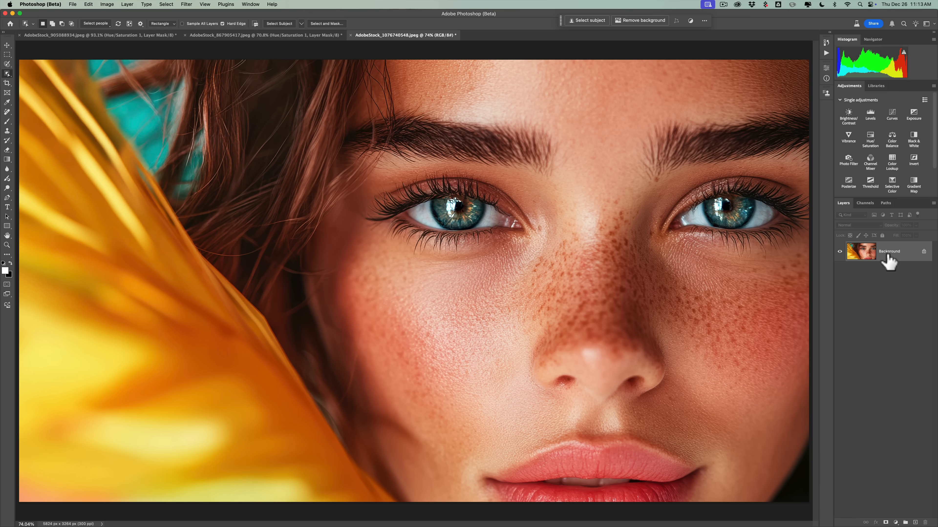
key("super")
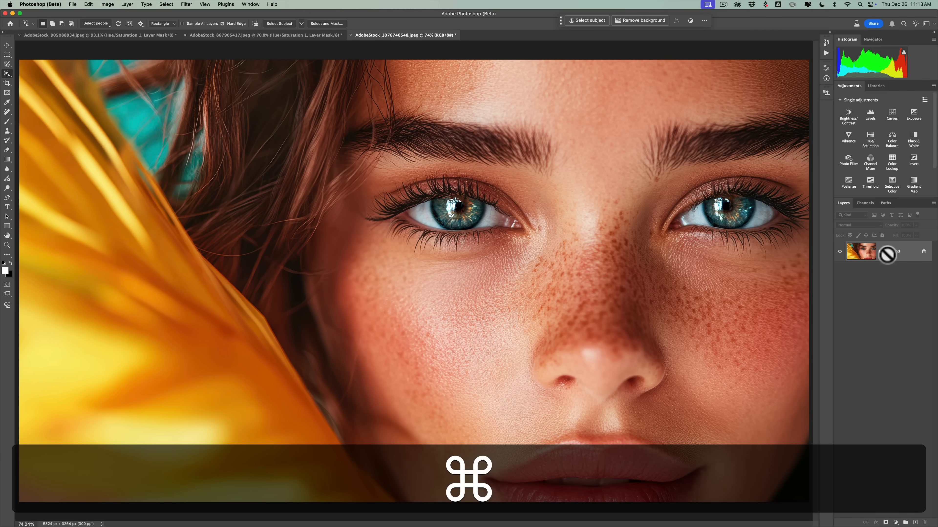
key("super+j")
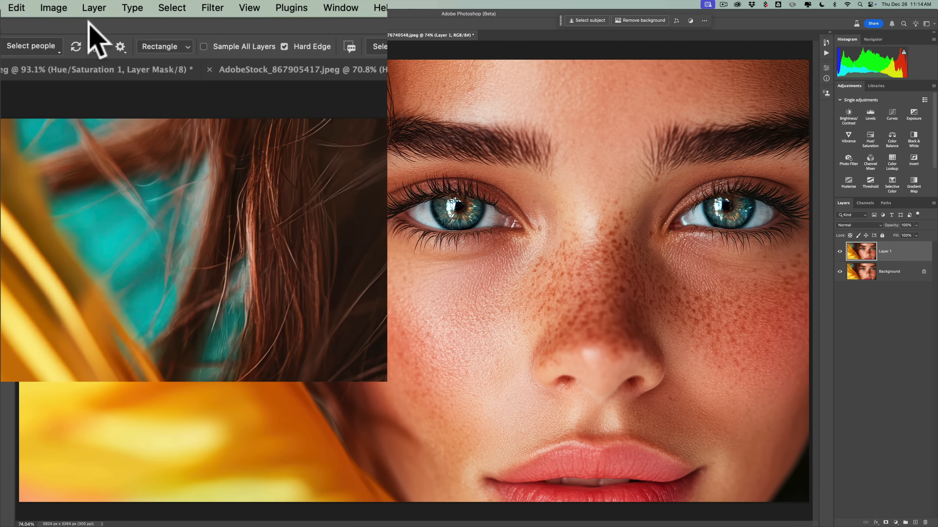
- Convert the duplicate layer with the Black & White adjustment, setting Reds to 5% and Yellows to 79%
left_click(107, 4)
mouse_move(74, 48)
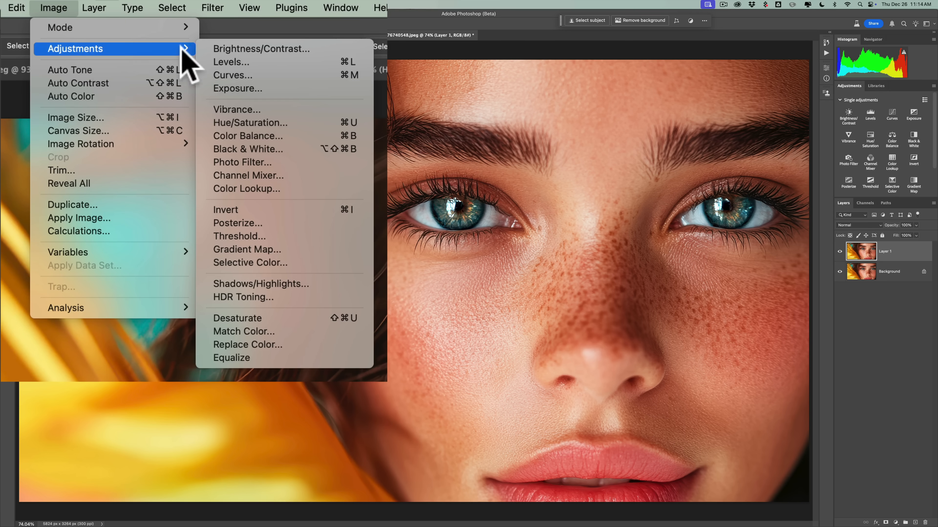
left_click(224, 146)
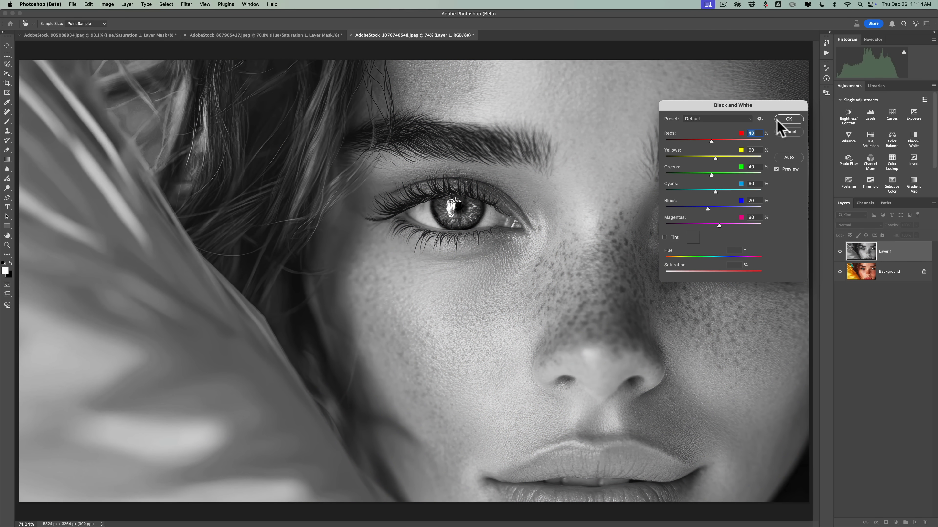
left_click_drag(767, 103, 198, 91)
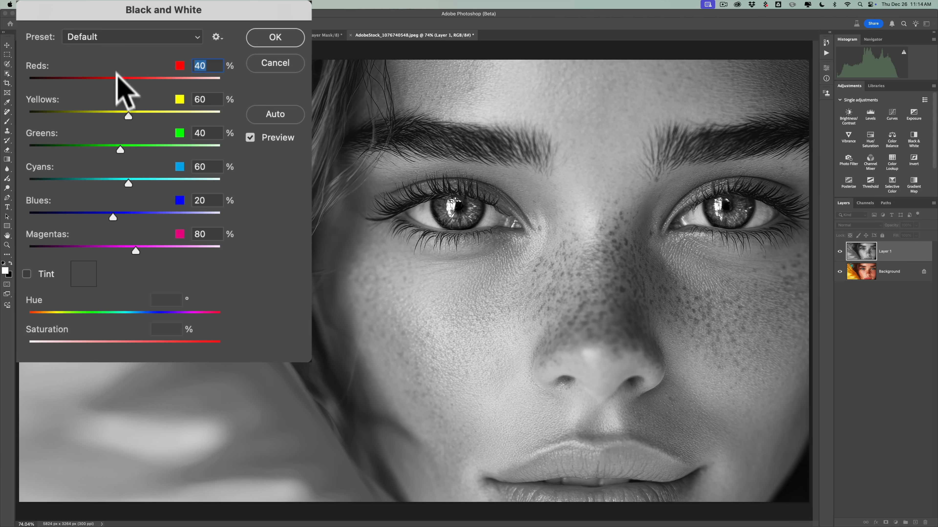
left_click_drag(117, 78, 135, 111)
left_click_drag(110, 82, 107, 82)
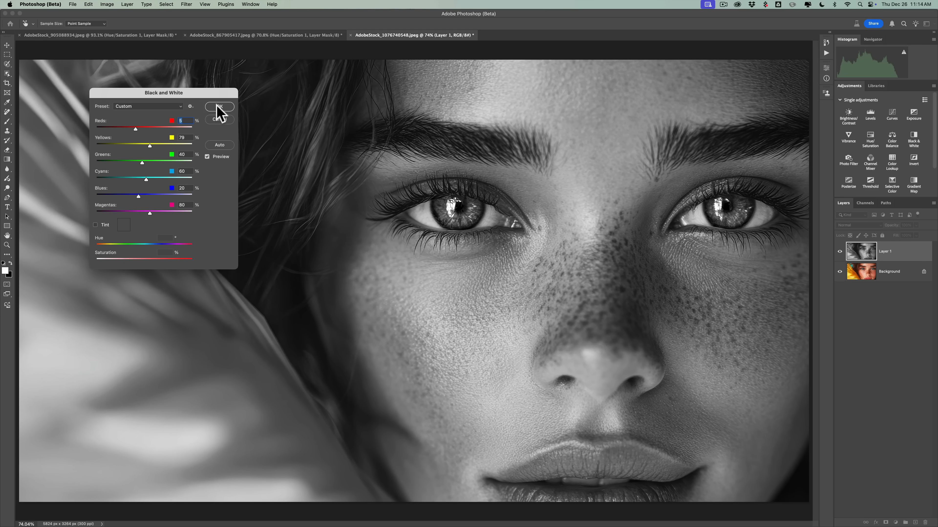
left_click(219, 107)
- Select the person's pupils on the black-and-white layer with the Object Selection tool's people detection
key("w")
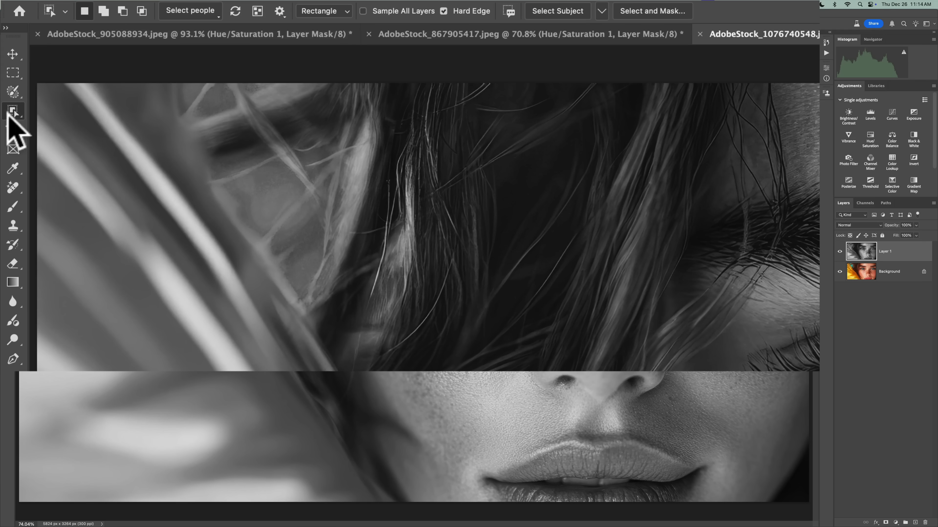
left_click(192, 10)
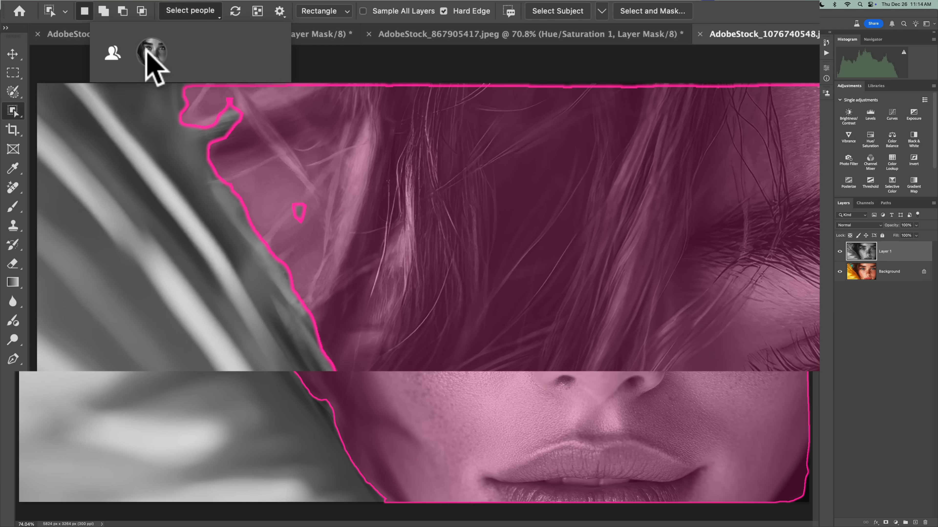
left_click(147, 51)
left_click(229, 138)
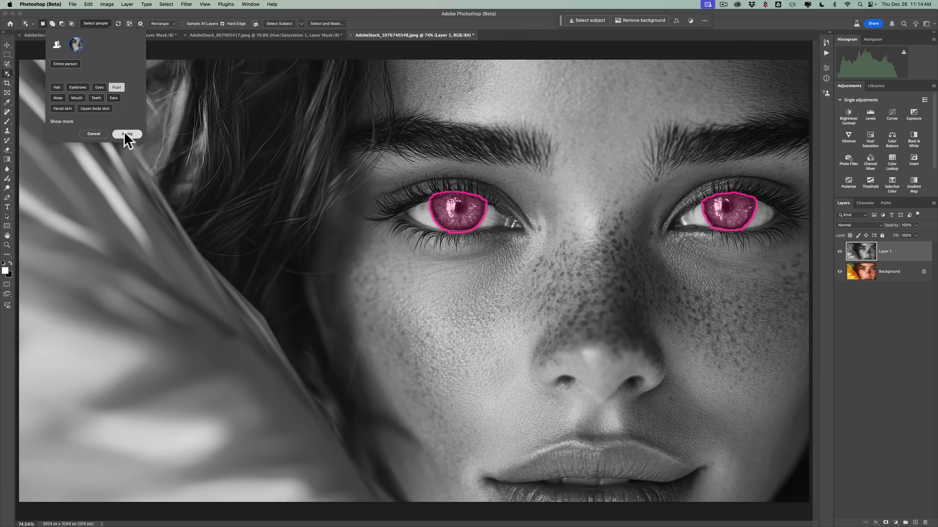
left_click(253, 232)
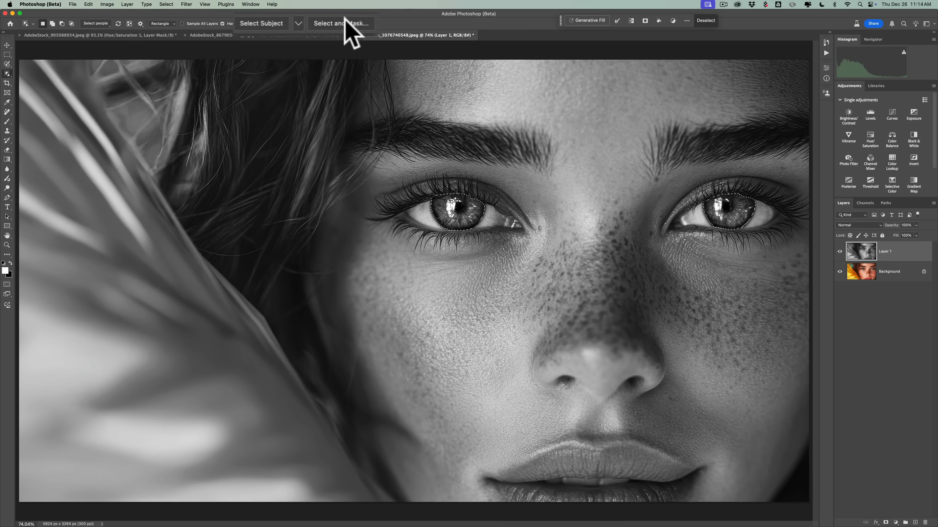
- Refine the pupil selection with Select and Mask, setting Shift Edge to -100% and keeping the output as a selection
left_click(325, 23)
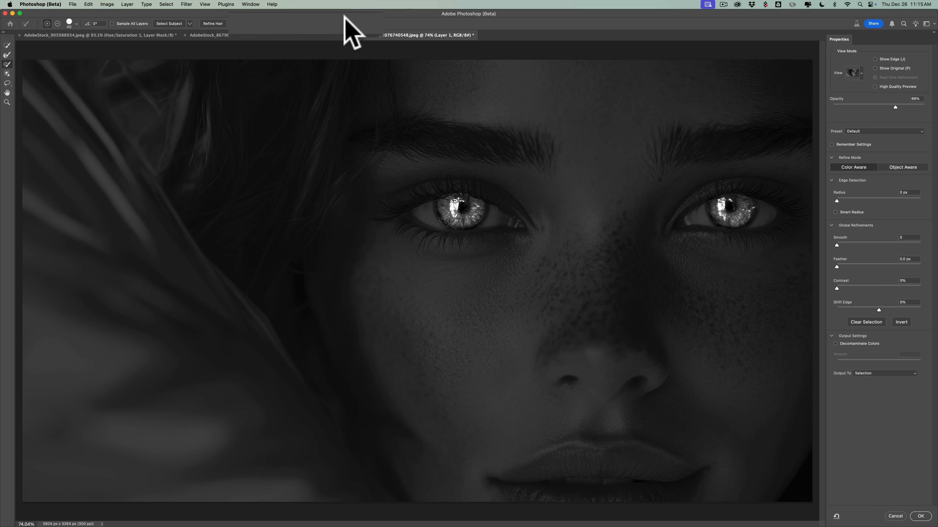
left_click_drag(828, 342, 732, 341)
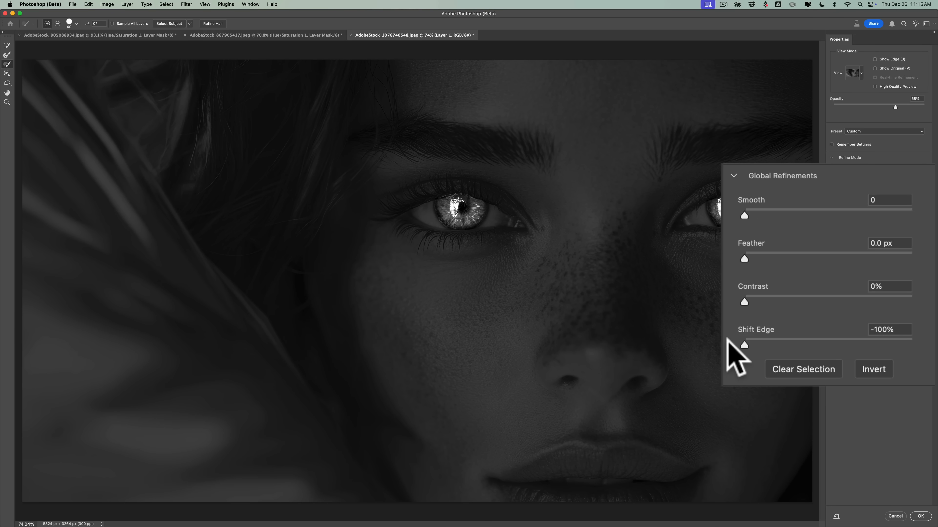
left_click(728, 340)
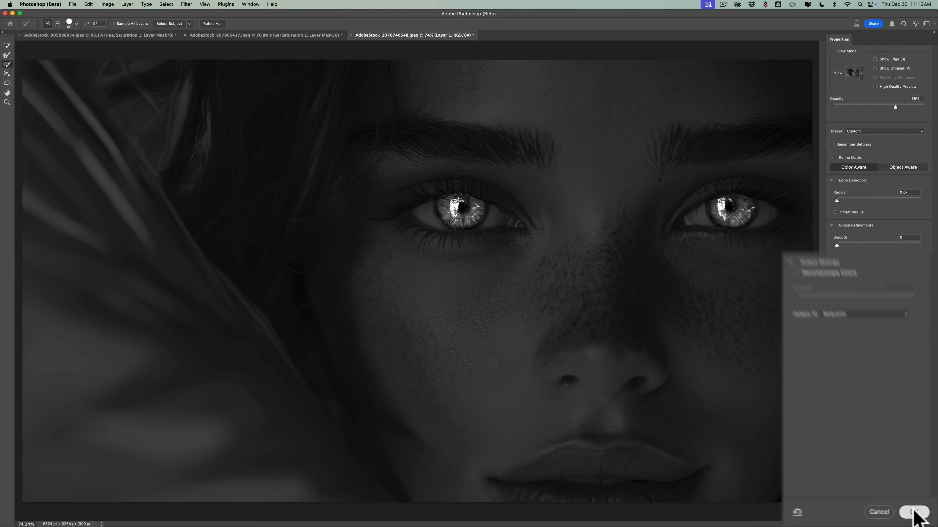
left_click(916, 516)
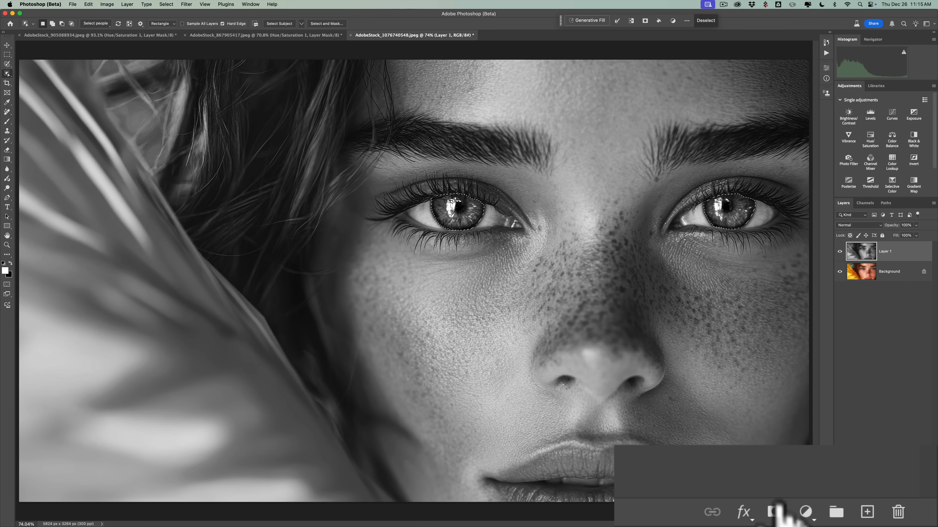
- Add a layer mask to the black-and-white layer from the pupil selection and invert it so only the pupils show in colour
left_click(777, 515)
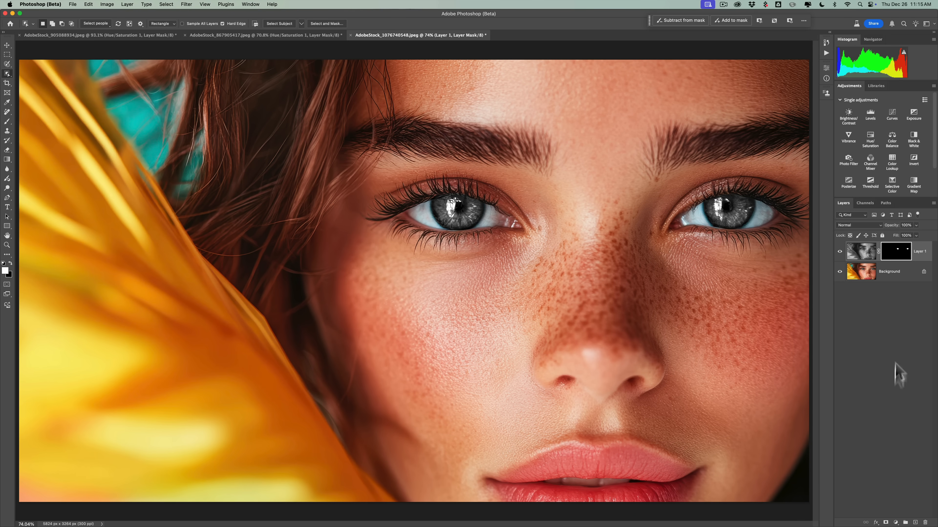
left_click(899, 250)
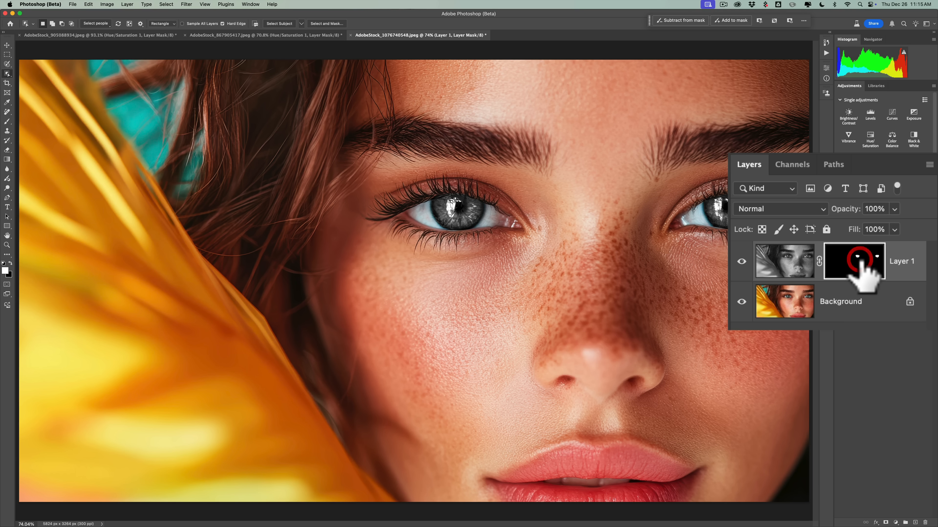
left_click(786, 257)
left_click(851, 259)
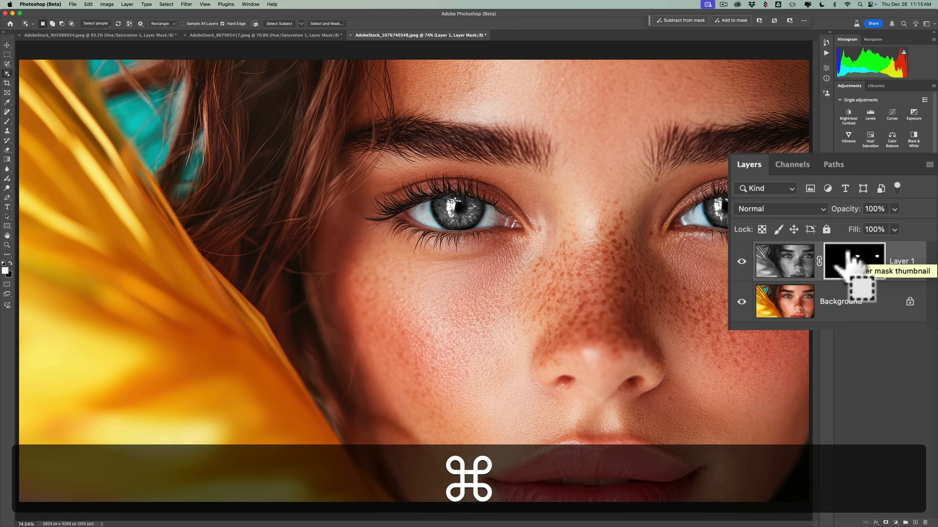
key("super+i")
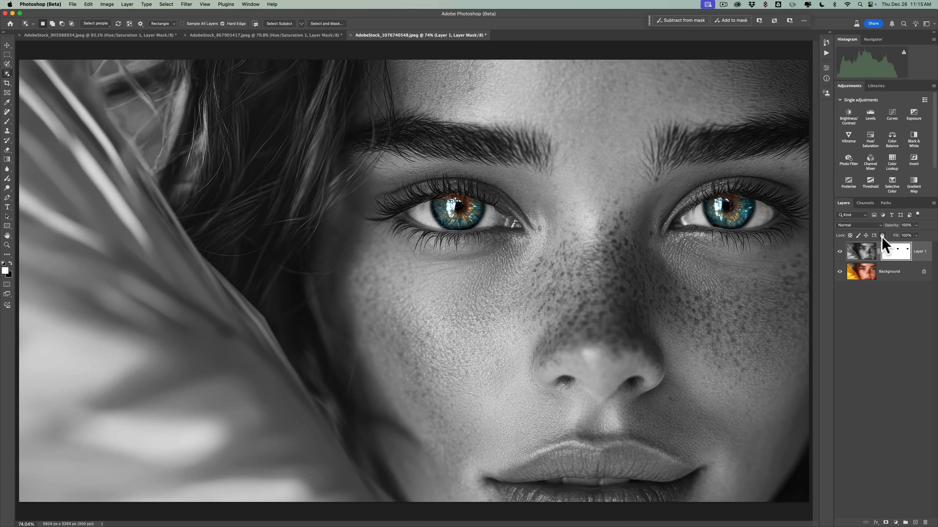
- Add a Hue/Saturation adjustment layer above the masked black-and-white layer and raise its saturation to intensify the eye colour
left_click(801, 111)
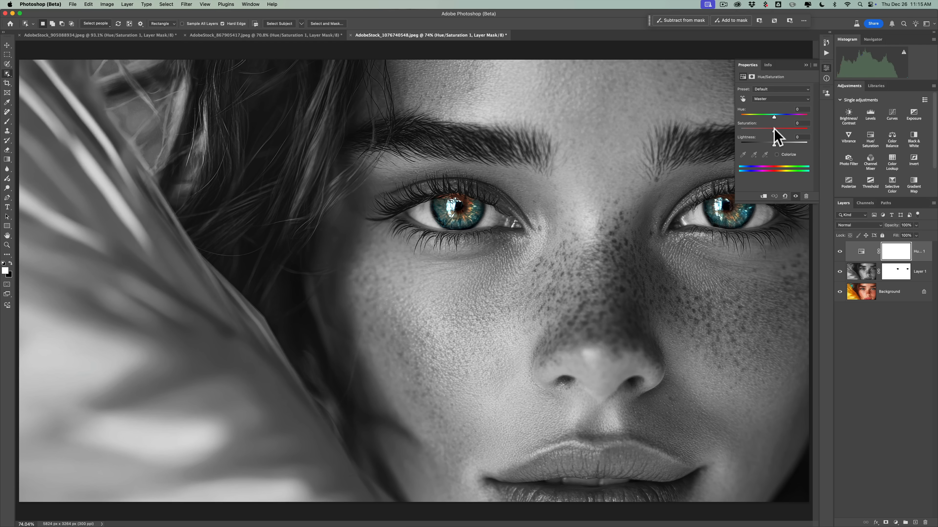
left_click_drag(774, 129, 796, 128)
left_click(806, 65)
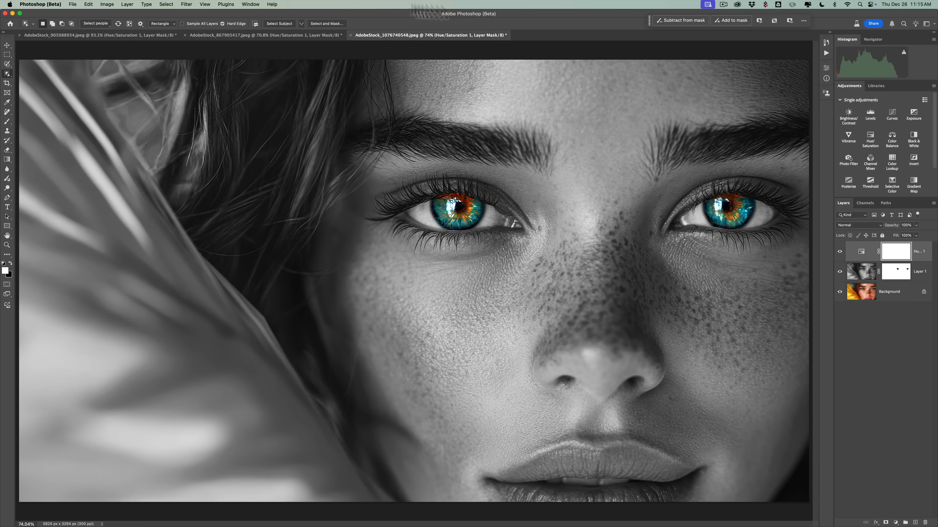
left_click(7, 45)
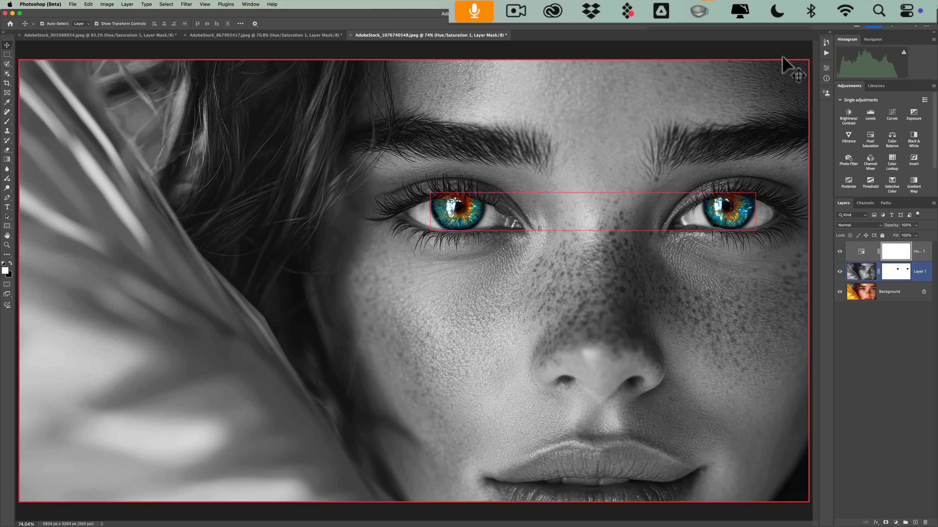
- Switch to Creative Cloud, look through the available beta apps for Photoshop (Beta), and close the window
left_click(551, 12)
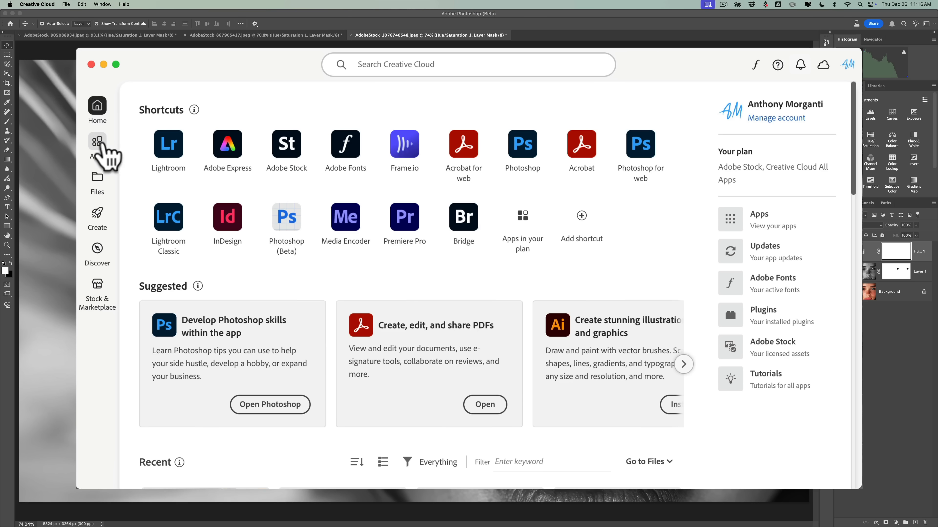
left_click(98, 144)
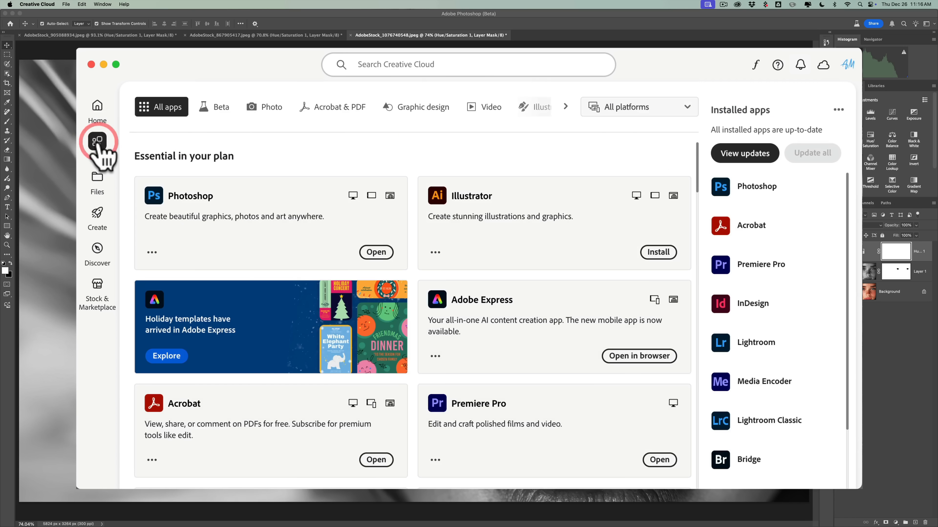
left_click(224, 117)
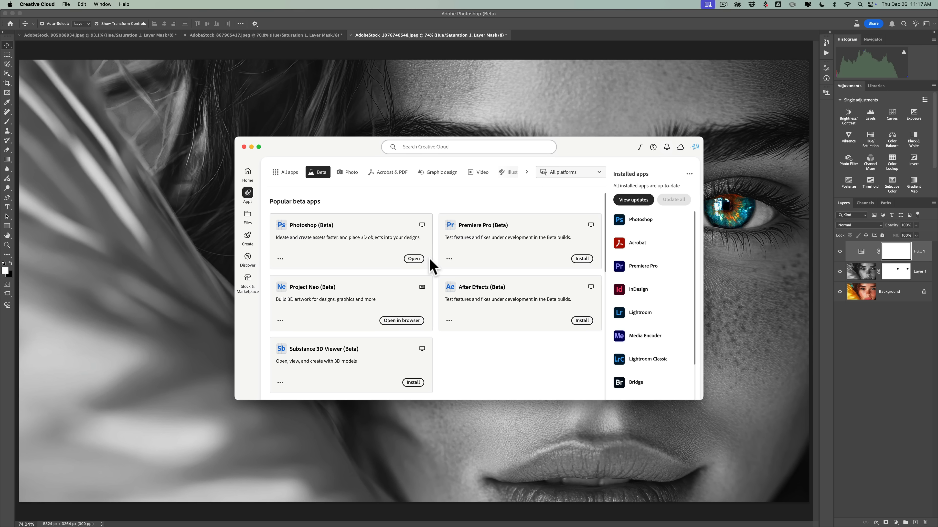
left_click(244, 147)
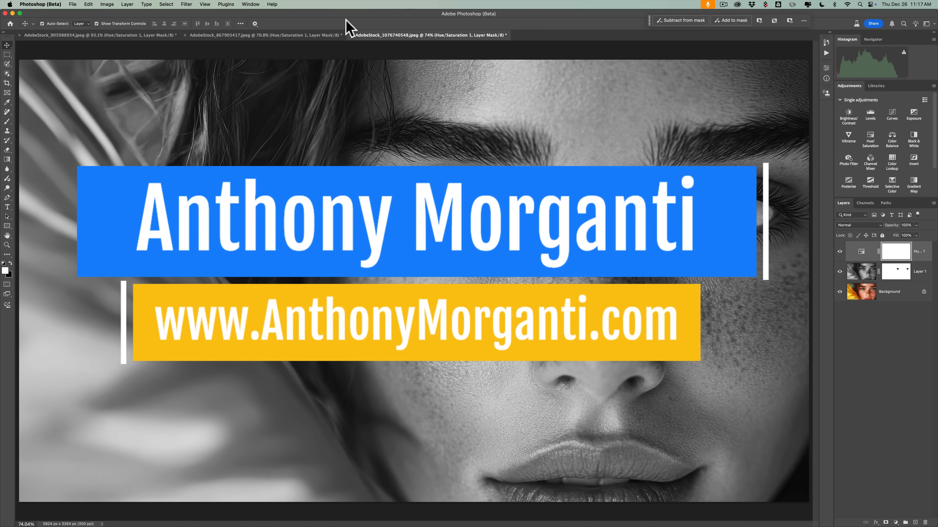